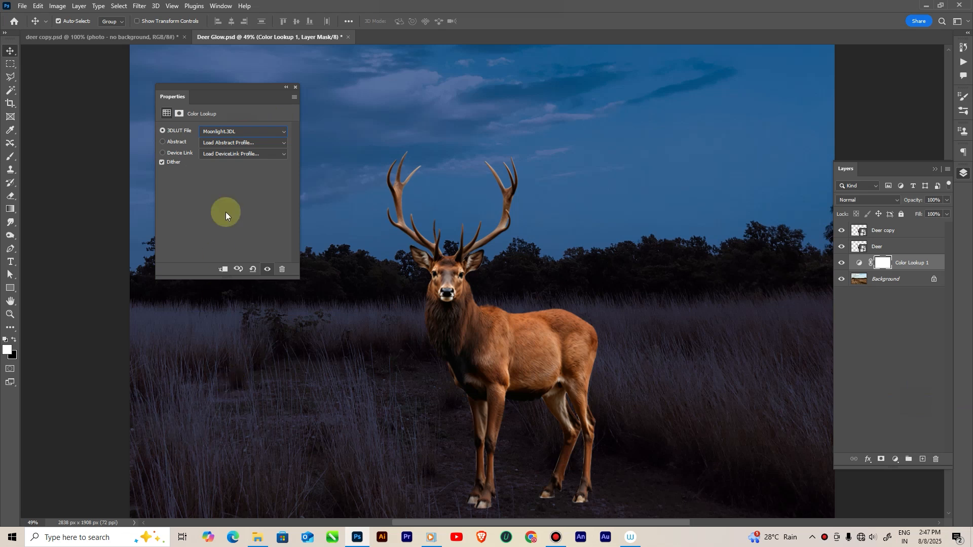
# Lower the opacity of the Color Lookup 1 adjustment layer to 68%
pyautogui.click(297, 88)
pyautogui.moveTo(934, 211); pyautogui.dragTo(929, 210)
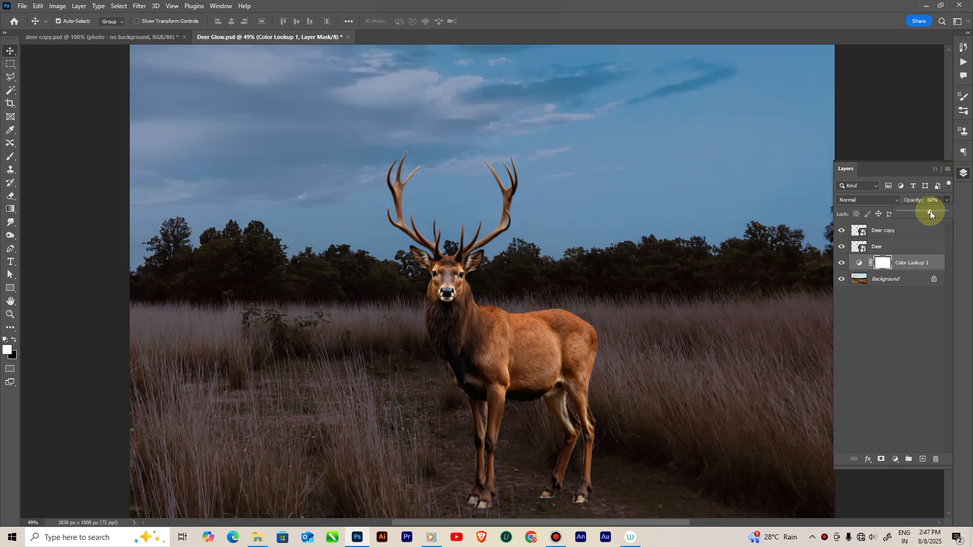
pyautogui.click(904, 303)
# Duplicate the Color Lookup 1 adjustment directly above the Deer layer and clip the copy to that layer
pyautogui.click(909, 261)
pyautogui.moveTo(902, 264); pyautogui.dragTo(890, 238)
pyautogui.doubleClick(867, 247)
pyautogui.click(222, 269)
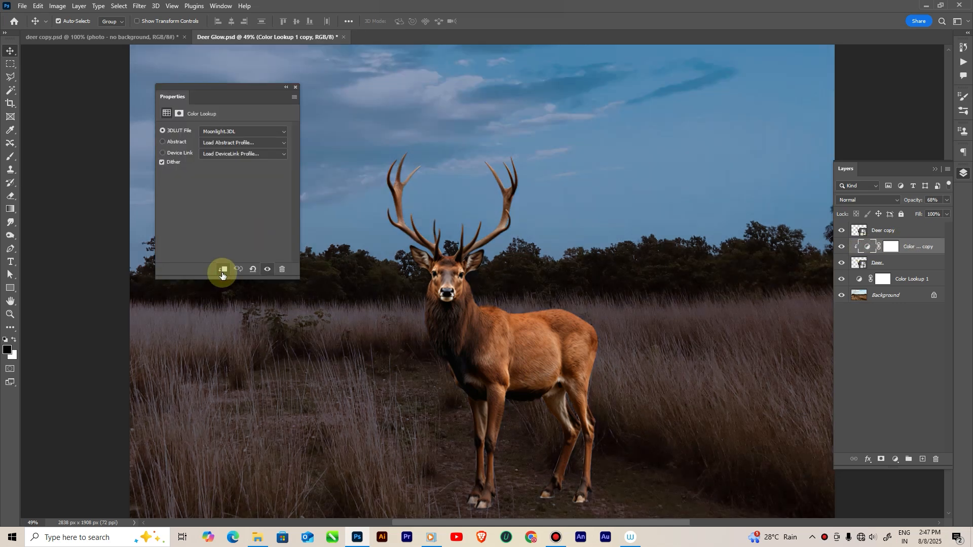
pyautogui.click(295, 88)
pyautogui.click(842, 232)
pyautogui.click(842, 232)
pyautogui.click(843, 232)
pyautogui.click(843, 232)
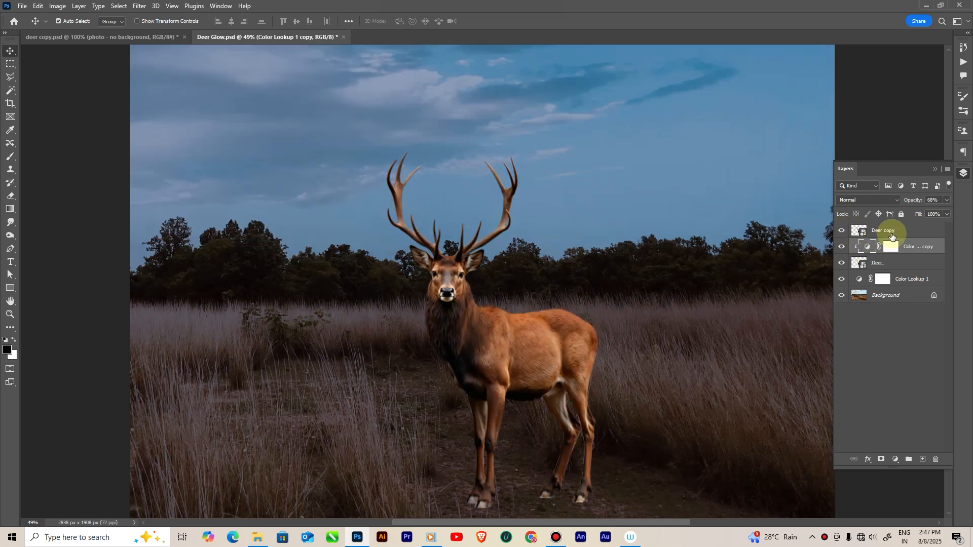
# Select both antlers on the Deer copy layer with a freehand lasso outline and copy them to a new layer
pyautogui.click(889, 230)
pyautogui.moveTo(415, 245); pyautogui.dragTo(463, 261)
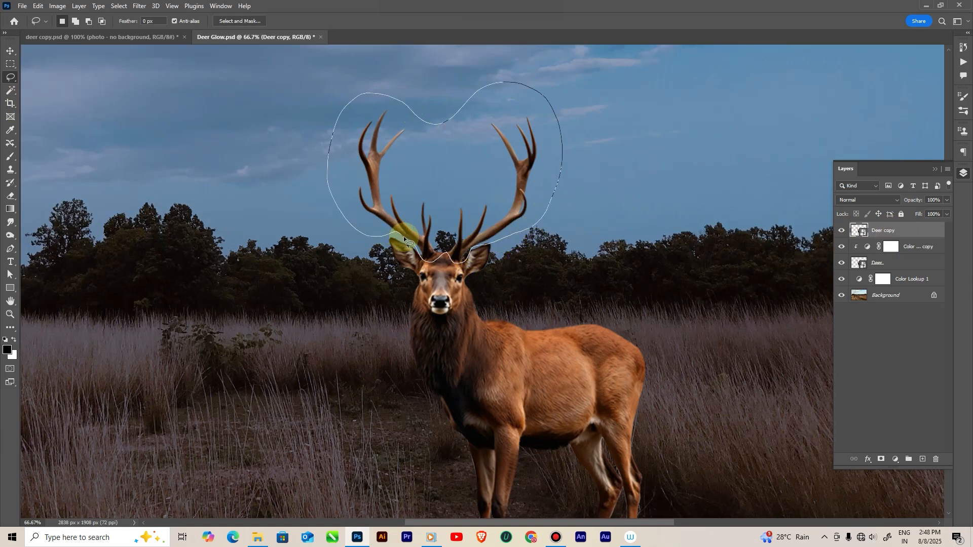
pyautogui.moveTo(412, 245); pyautogui.dragTo(414, 245)
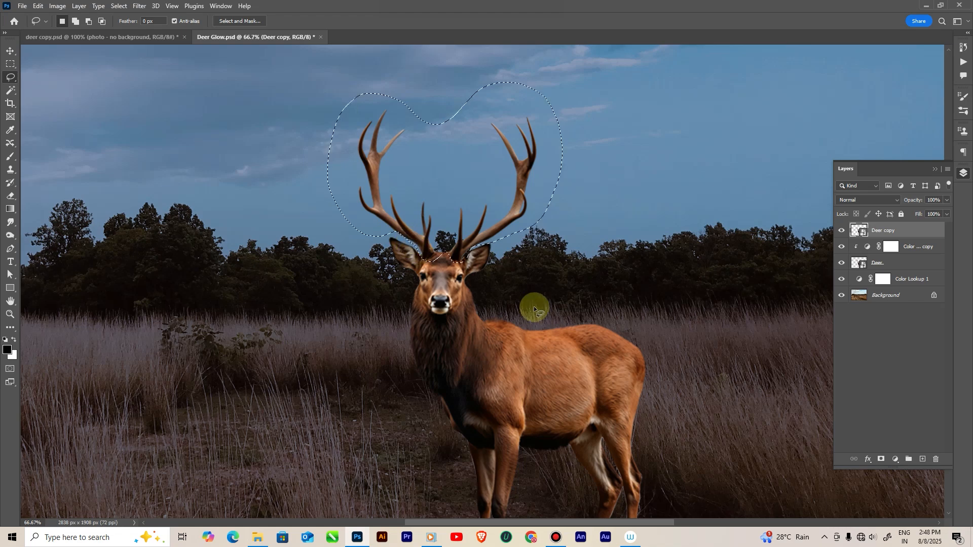
pyautogui.hotkey('ctrl', 'j')
# Hide the Deer copy and Deer layers and erase the stray dark fragment beside the antlers with a 25 px eraser
pyautogui.click(843, 249)
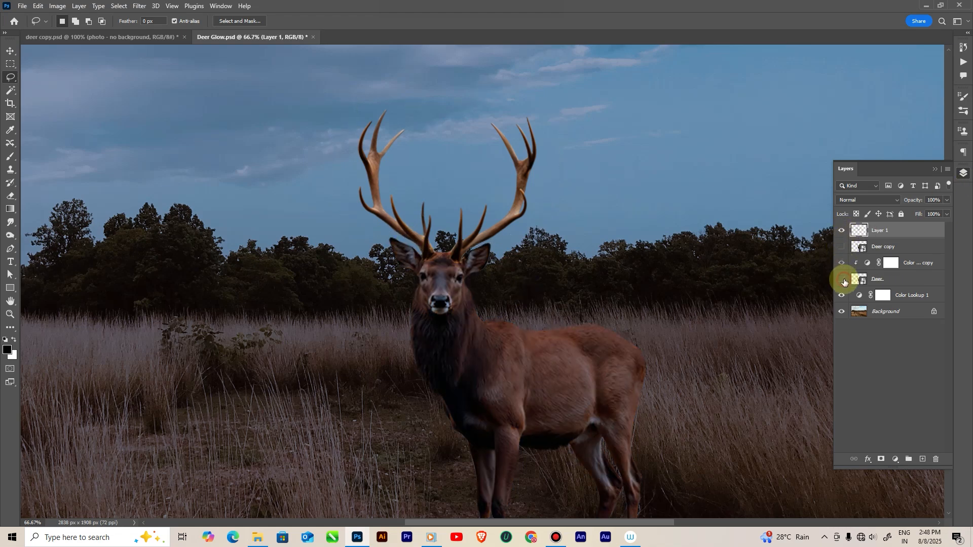
pyautogui.click(843, 280)
pyautogui.press('z')
pyautogui.moveTo(482, 245); pyautogui.dragTo(539, 265)
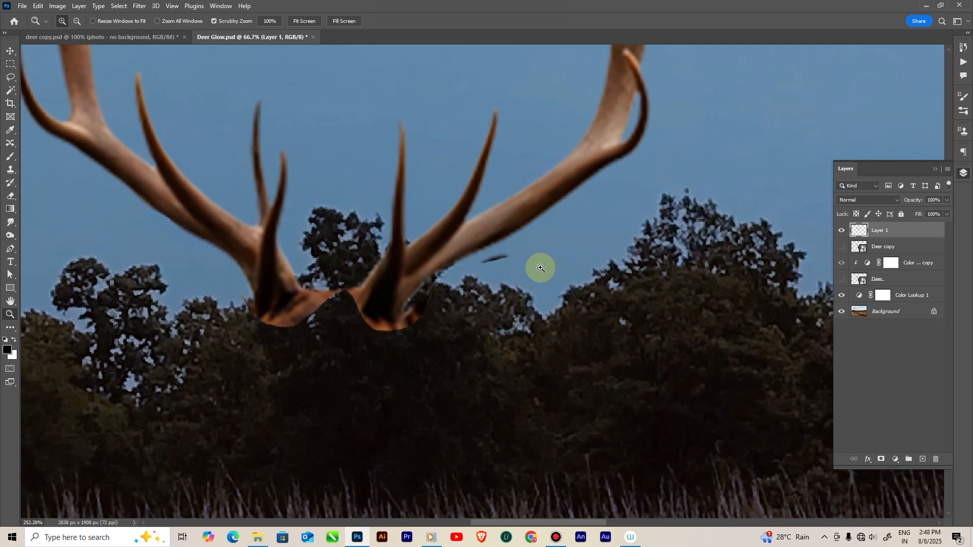
pyautogui.click(10, 196)
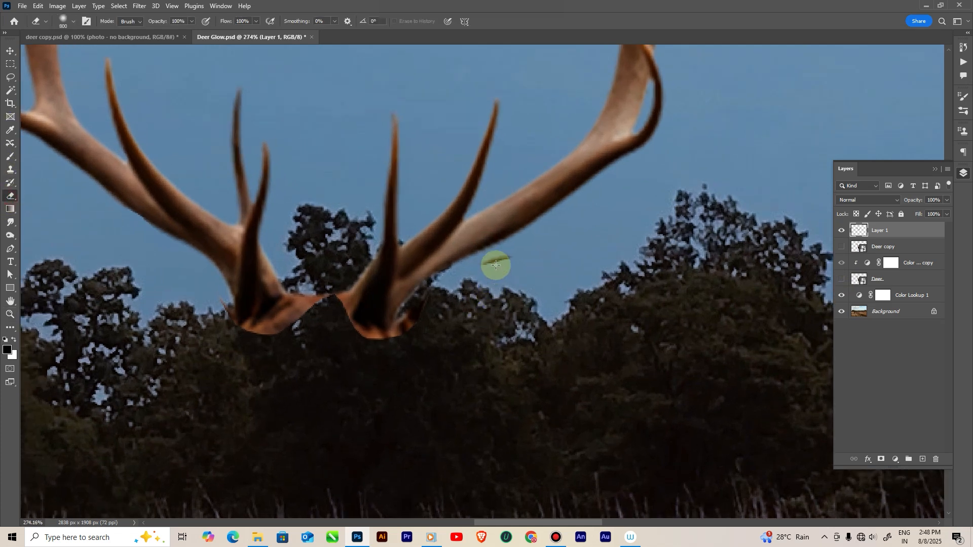
pyautogui.press('[')
pyautogui.press('[')
pyautogui.press('[')
pyautogui.press('[')
pyautogui.press('[')
pyautogui.press('[')
pyautogui.press('[')
pyautogui.press('[')
pyautogui.press('[')
pyautogui.press('[')
pyautogui.press('[')
pyautogui.press('[')
pyautogui.press('[')
pyautogui.press('[')
pyautogui.press('[')
pyautogui.press('[')
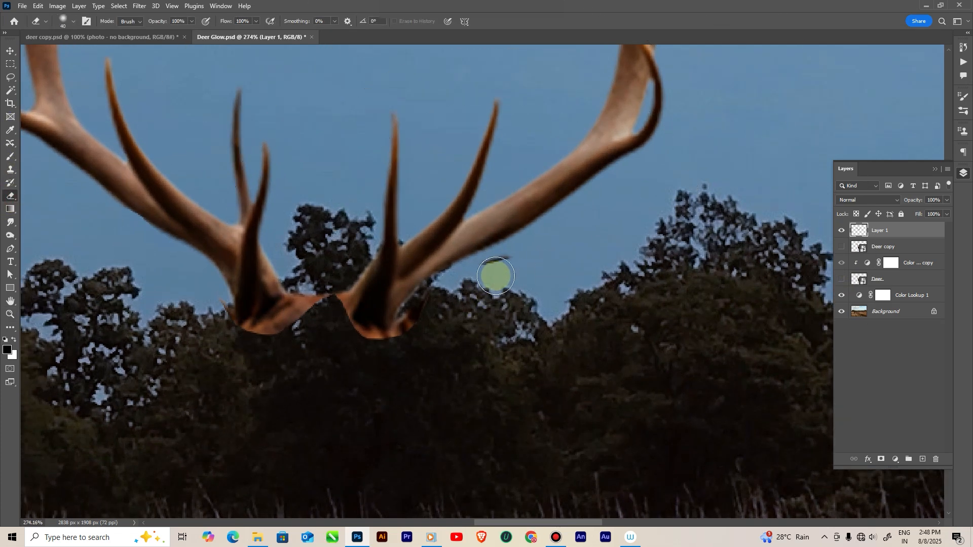
pyautogui.moveTo(482, 272); pyautogui.dragTo(504, 269)
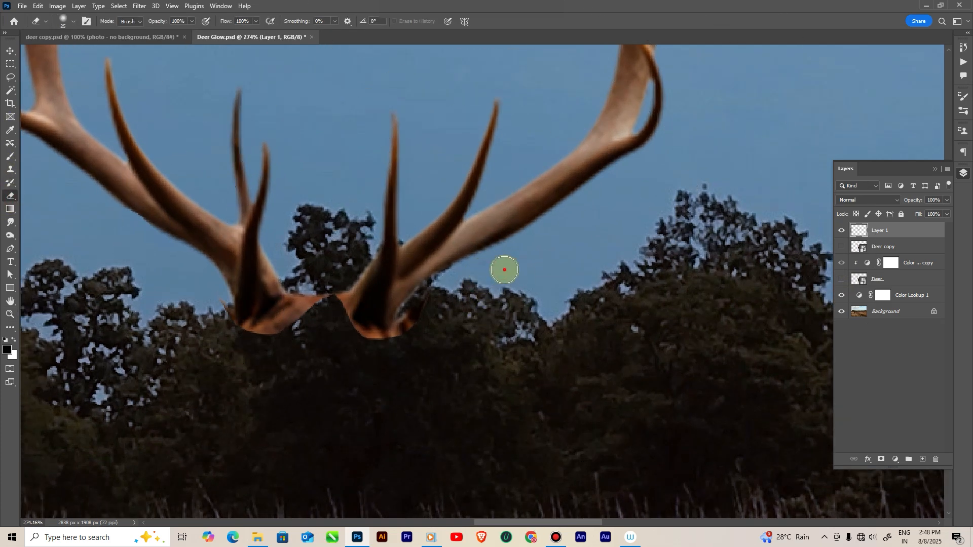
# Show the Deer layer again and erase the bright leftover forehead area around the antler bases on Layer 1
pyautogui.click(843, 247)
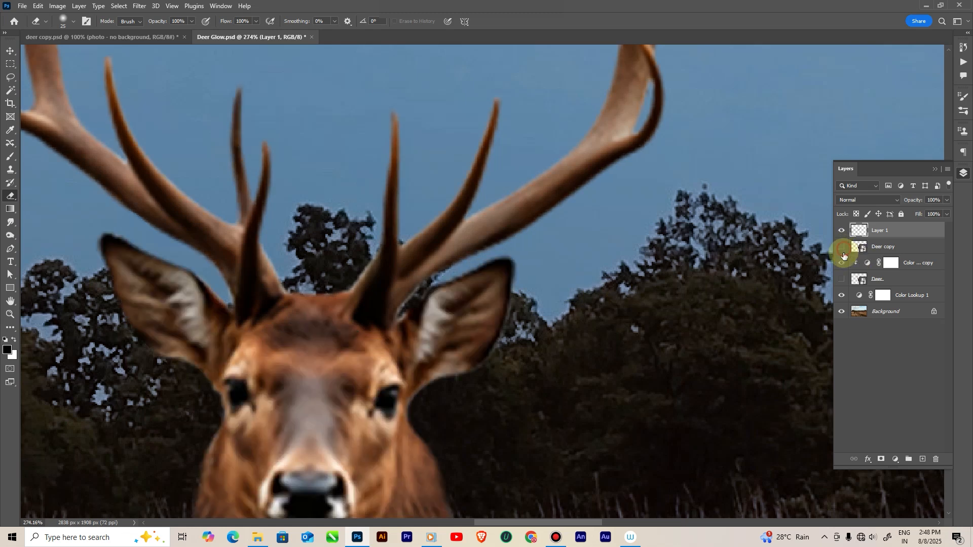
pyautogui.click(843, 247)
pyautogui.click(841, 279)
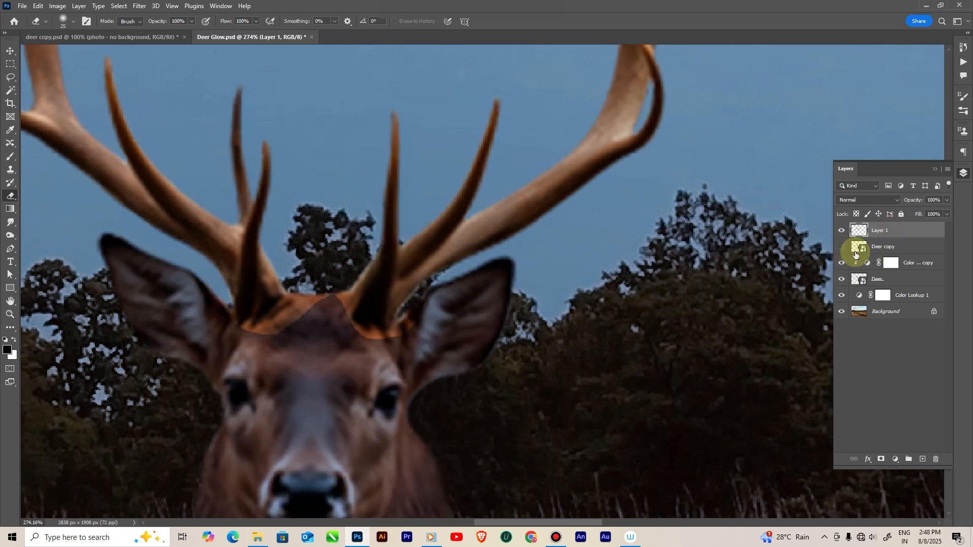
pyautogui.click(325, 300)
pyautogui.moveTo(335, 312)
pyautogui.mouseDown()
pyautogui.moveTo(378, 349)
pyautogui.moveTo(418, 340)
pyautogui.moveTo(421, 326)
pyautogui.moveTo(395, 351)
pyautogui.moveTo(320, 336)
pyautogui.moveTo(320, 308)
pyautogui.moveTo(279, 348)
pyautogui.moveTo(217, 315)
pyautogui.moveTo(263, 345)
pyautogui.moveTo(293, 325)
pyautogui.moveTo(412, 326)
pyautogui.mouseUp()
pyautogui.hotkey('ctrl', '0')
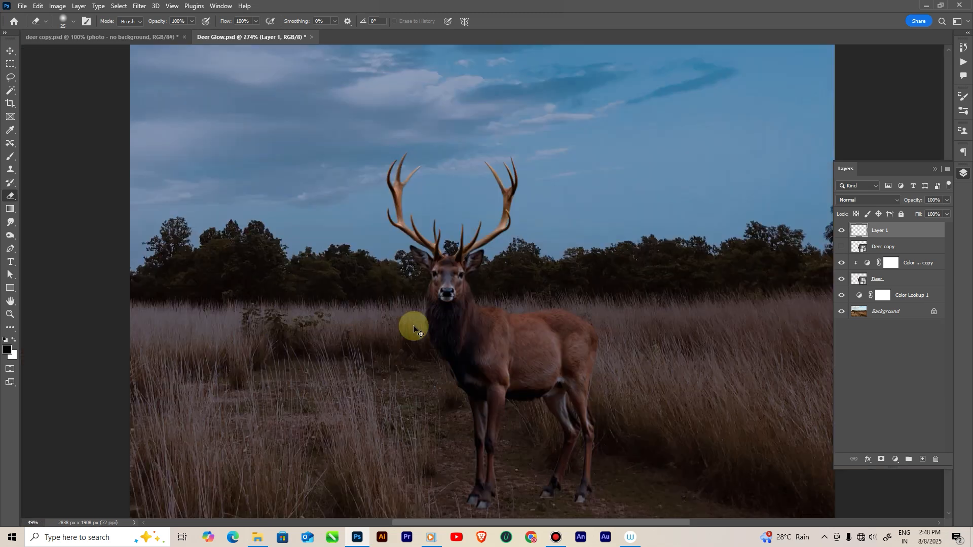
# Make the Deer copy layer visible and hide its contents with a black layer mask
pyautogui.click(10, 50)
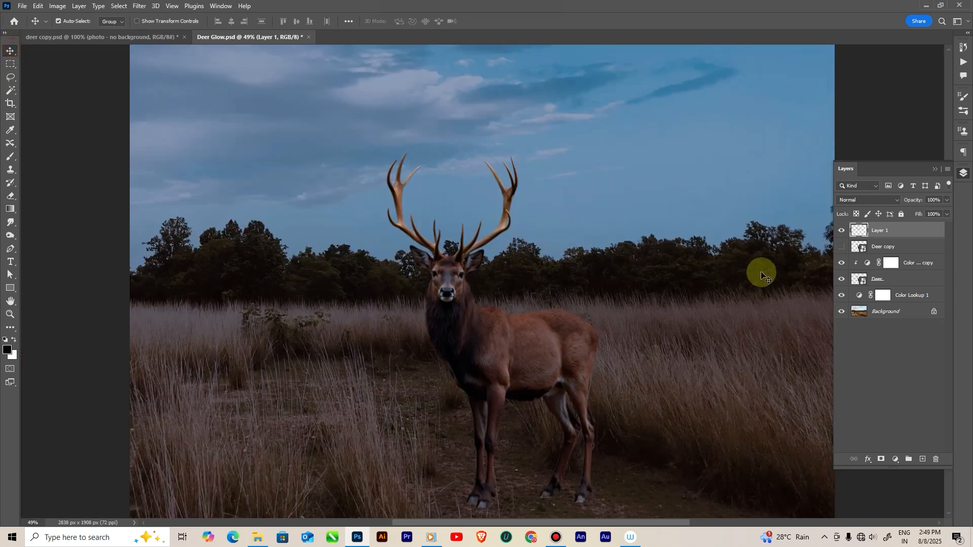
pyautogui.click(841, 247)
pyautogui.click(895, 248)
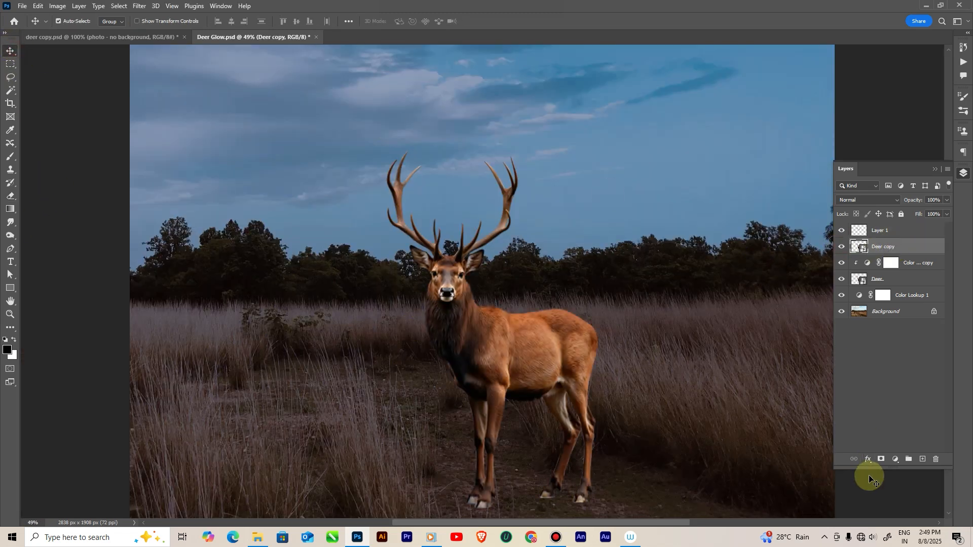
pyautogui.click(880, 460)
pyautogui.press('x')
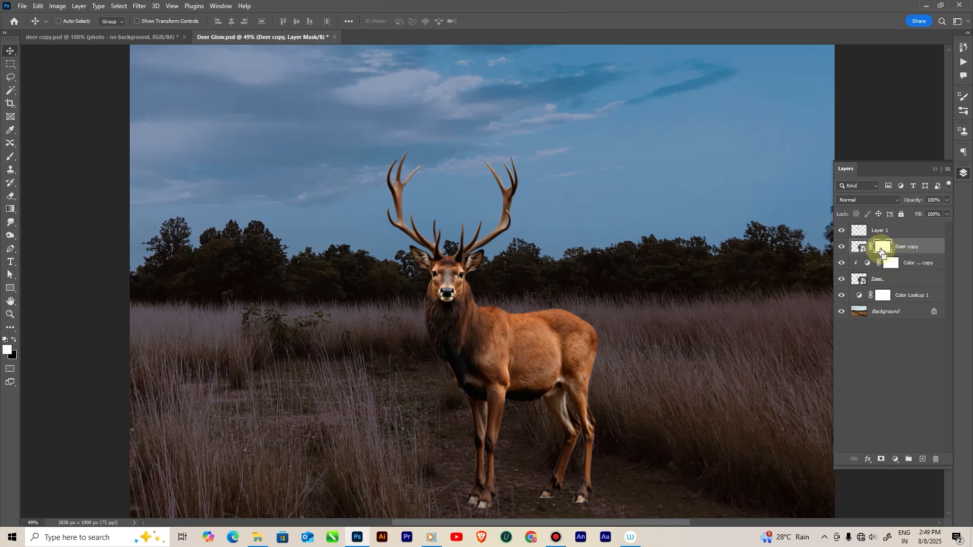
# Set the blend mode of the antler layer, Layer 1, to Linear Dodge (Add)
pyautogui.click(868, 233)
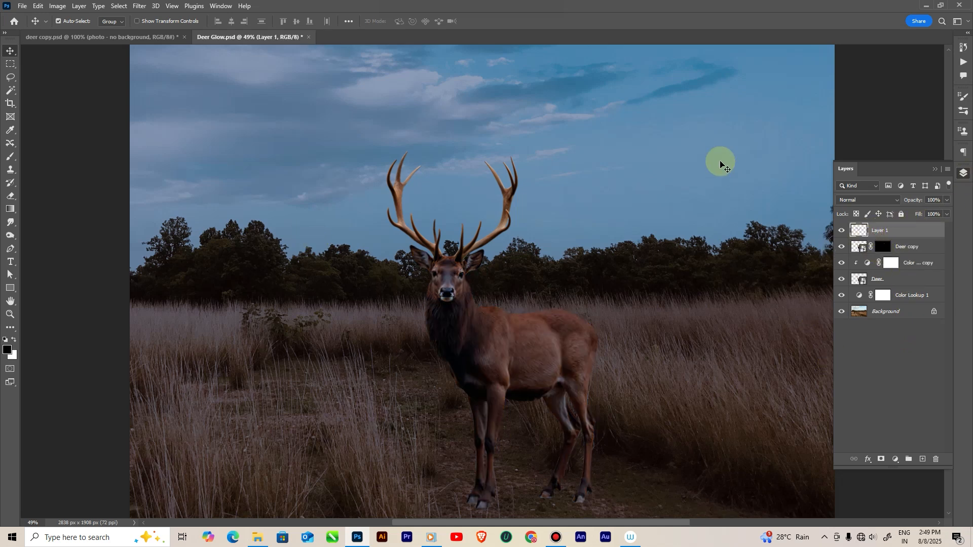
pyautogui.click(865, 200)
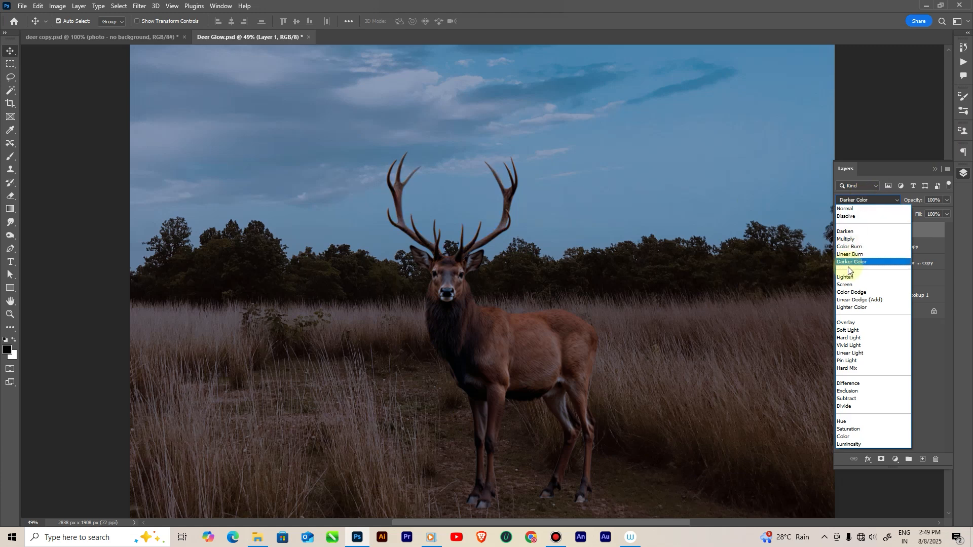
pyautogui.click(848, 297)
pyautogui.click(868, 200)
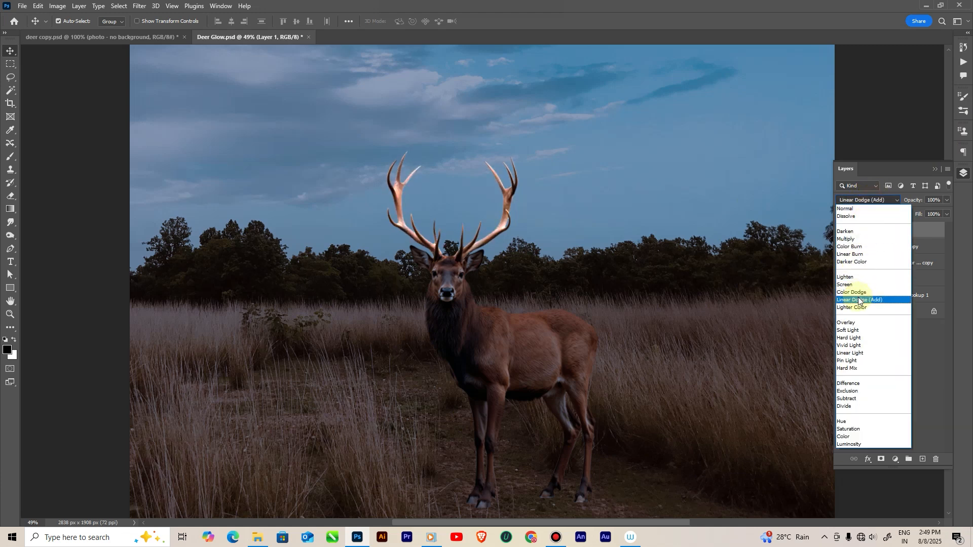
pyautogui.click(859, 299)
# Duplicate the antler layer and apply a Gaussian Blur with a radius of about 12.5 pixels to the copy
pyautogui.press('ctrl')
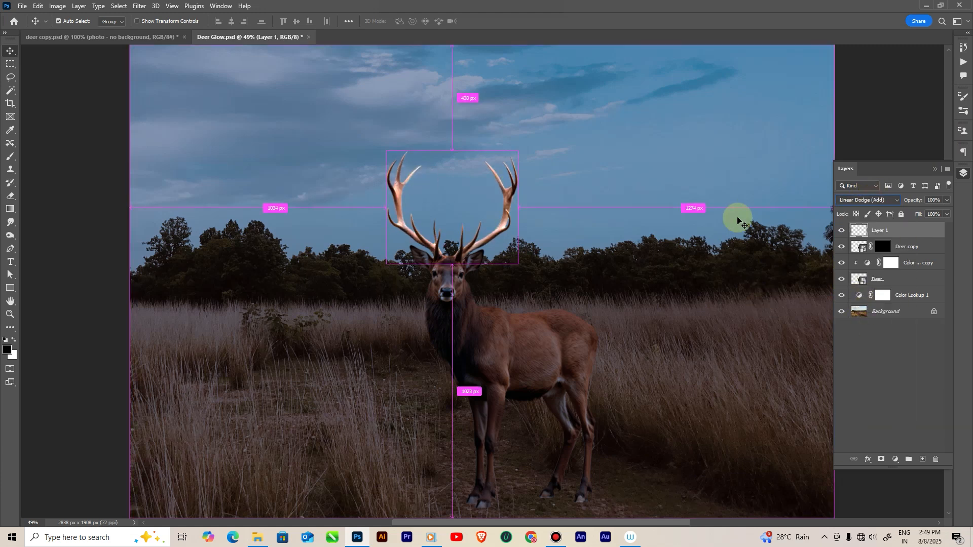
pyautogui.hotkey('ctrl', 'j')
pyautogui.click(139, 6)
pyautogui.moveTo(146, 137)
pyautogui.click(289, 173)
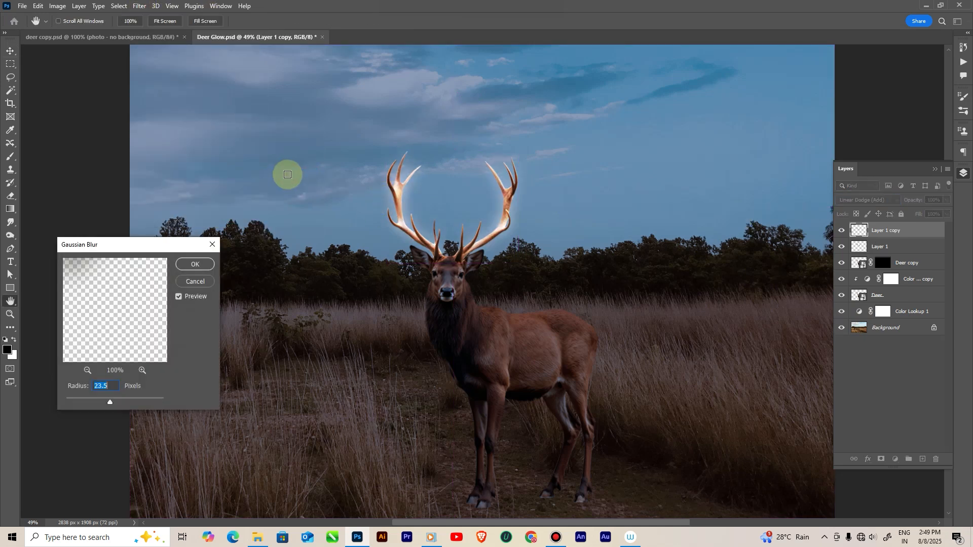
pyautogui.moveTo(106, 404); pyautogui.dragTo(106, 403)
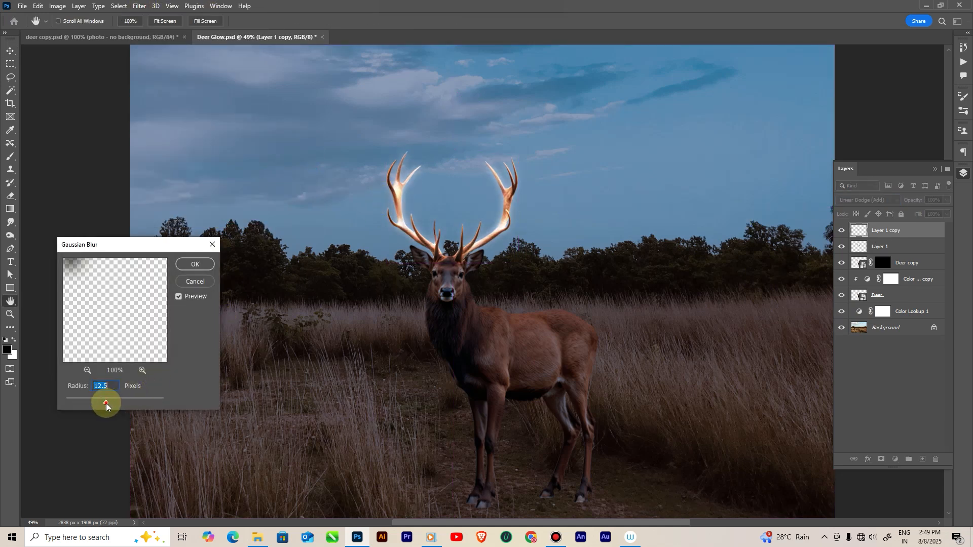
pyautogui.click(192, 264)
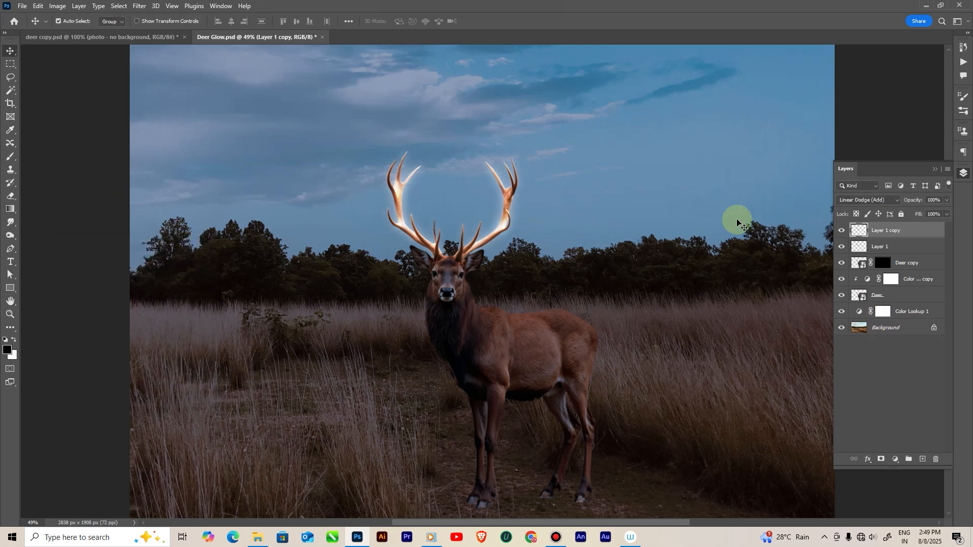
# Add a Hue/Saturation adjustment above Color Lookup 1 with saturation -28 and lightness -19
pyautogui.click(910, 311)
pyautogui.click(895, 459)
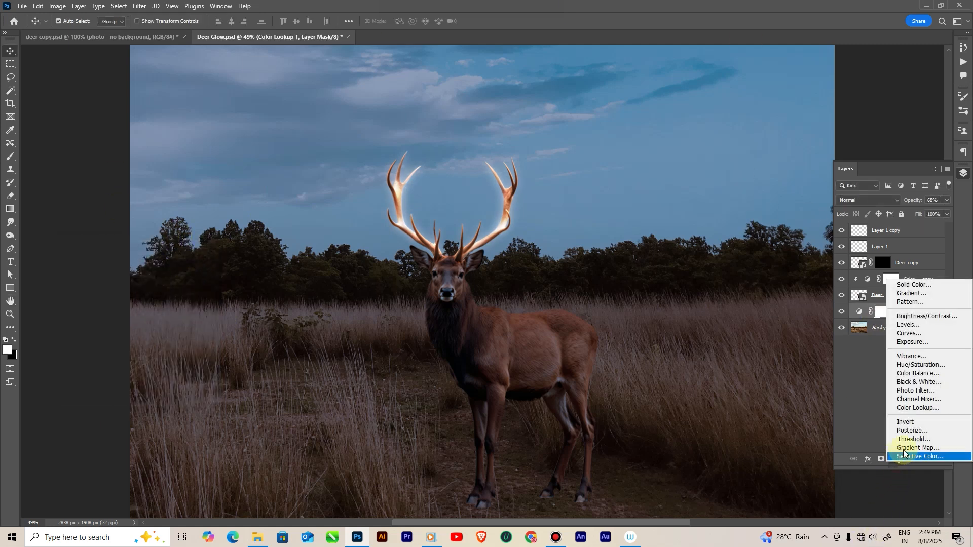
pyautogui.click(914, 365)
pyautogui.moveTo(223, 189); pyautogui.dragTo(214, 212)
pyautogui.click(296, 87)
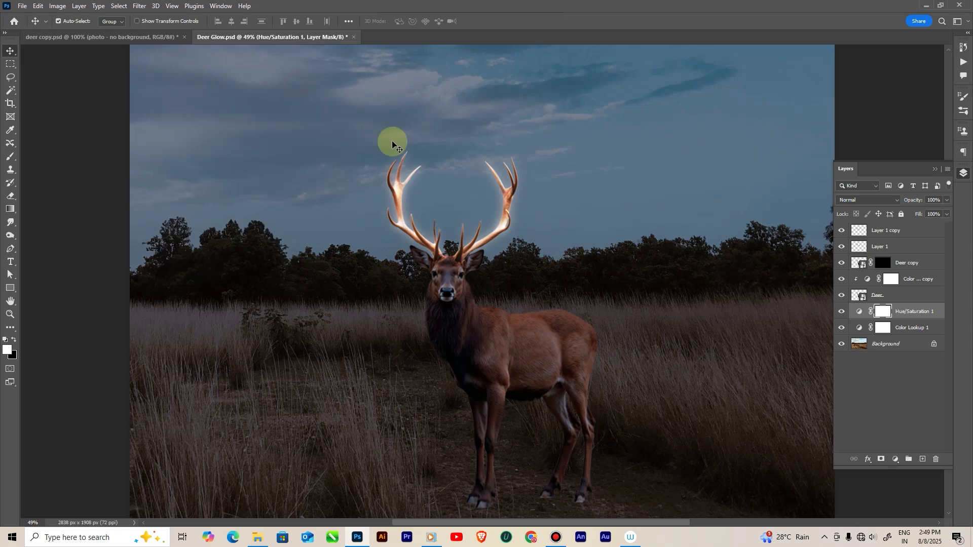
# Add a Levels adjustment above Hue/Saturation 1 and adjust its input and output levels to darken the background
pyautogui.click(895, 459)
pyautogui.click(909, 320)
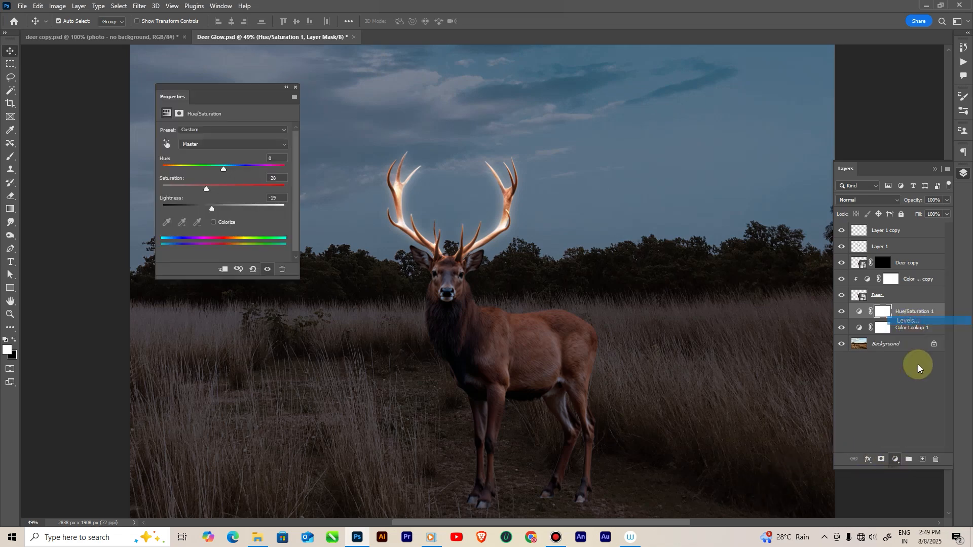
pyautogui.moveTo(176, 204); pyautogui.dragTo(176, 233)
pyautogui.moveTo(286, 233); pyautogui.dragTo(272, 233)
pyautogui.moveTo(233, 204); pyautogui.dragTo(235, 206)
pyautogui.click(295, 88)
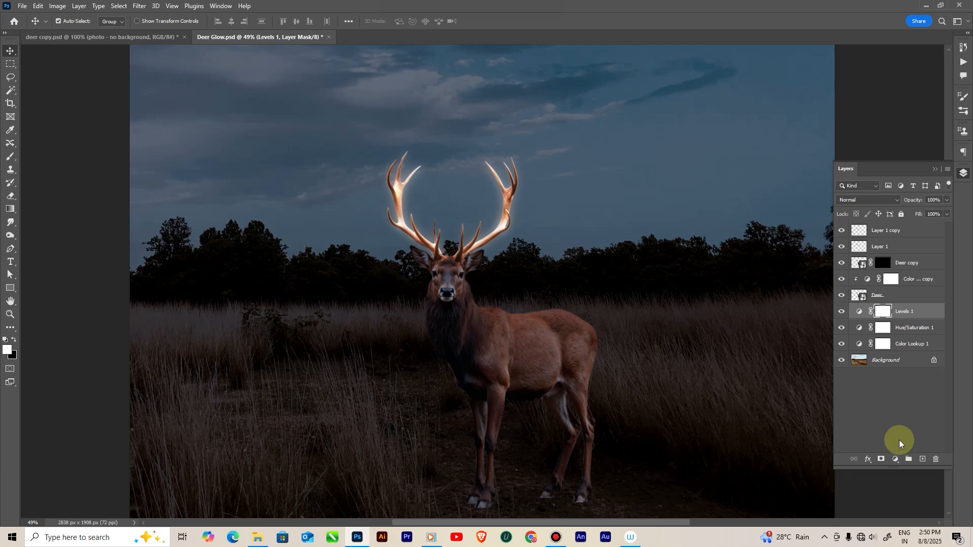
# Add a Curves adjustment above Levels 1 and pull the curve's midtones down to darken the background further
pyautogui.click(895, 459)
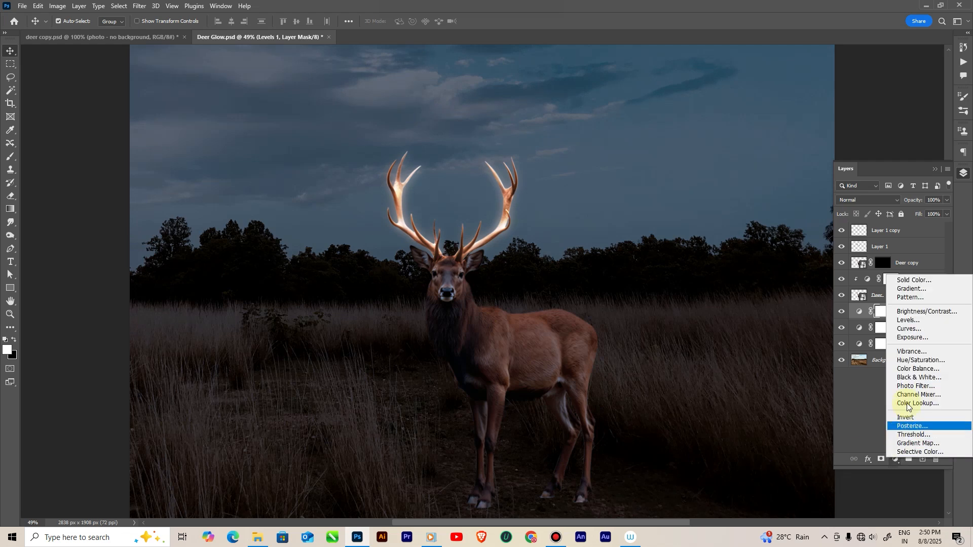
pyautogui.click(908, 329)
pyautogui.moveTo(233, 204); pyautogui.dragTo(238, 209)
pyautogui.click(296, 87)
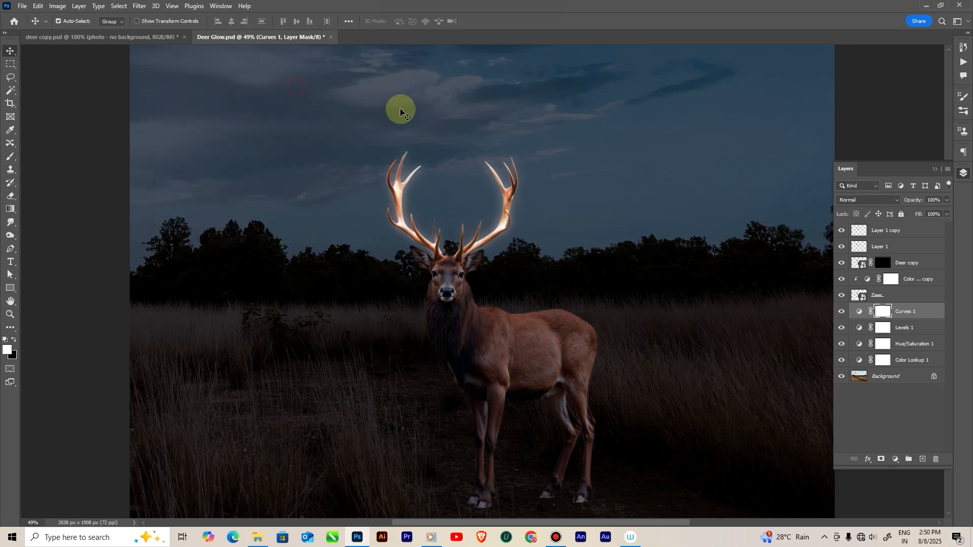
# Rename Layer 1 as glow1 and Layer 1 copy as glow2
pyautogui.click(880, 231)
pyautogui.click(842, 247)
pyautogui.click(842, 247)
pyautogui.doubleClick(879, 247)
pyautogui.write('glow1')
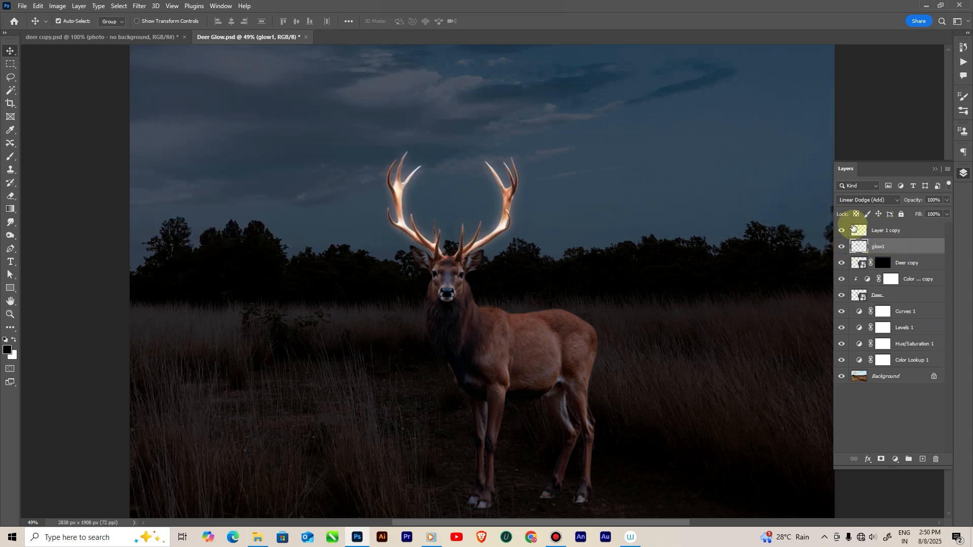
pyautogui.click(880, 230)
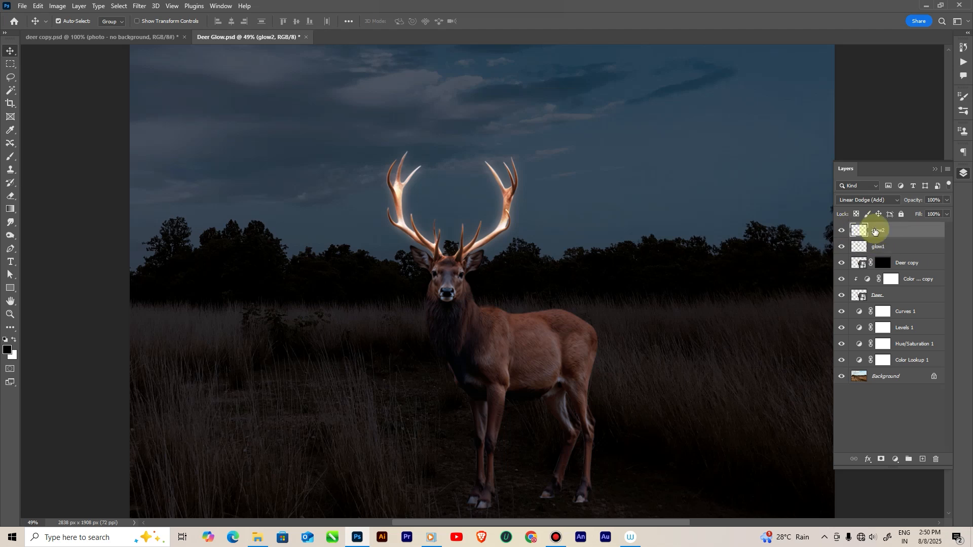
# Duplicate the glow2 layer and name the copy glow3
pyautogui.hotkey('ctrl', 'j')
pyautogui.doubleClick(870, 227)
pyautogui.write('glow3')
pyautogui.press('Return')
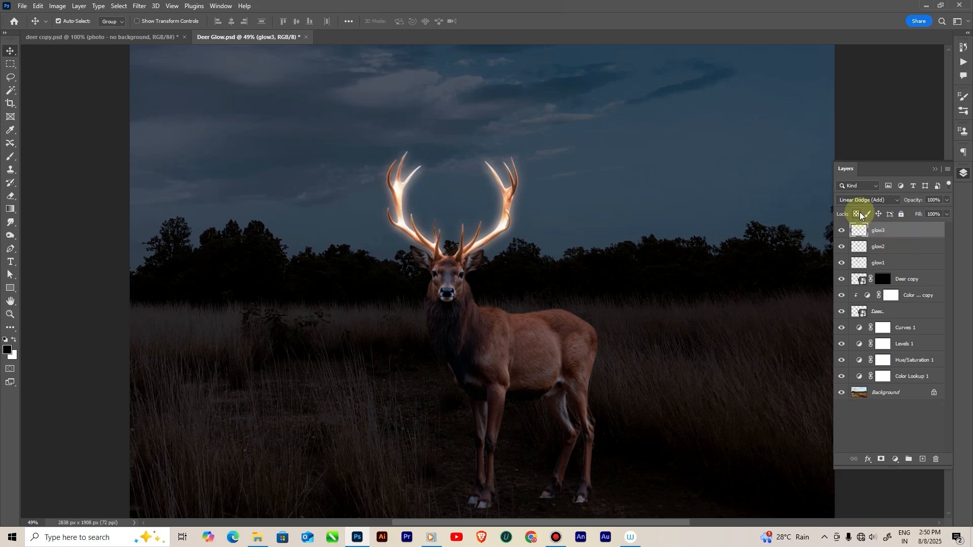
# Add a Hue/Saturation adjustment clipped to glow3, with Colorize enabled, hue 11 and saturation 45
pyautogui.click(895, 459)
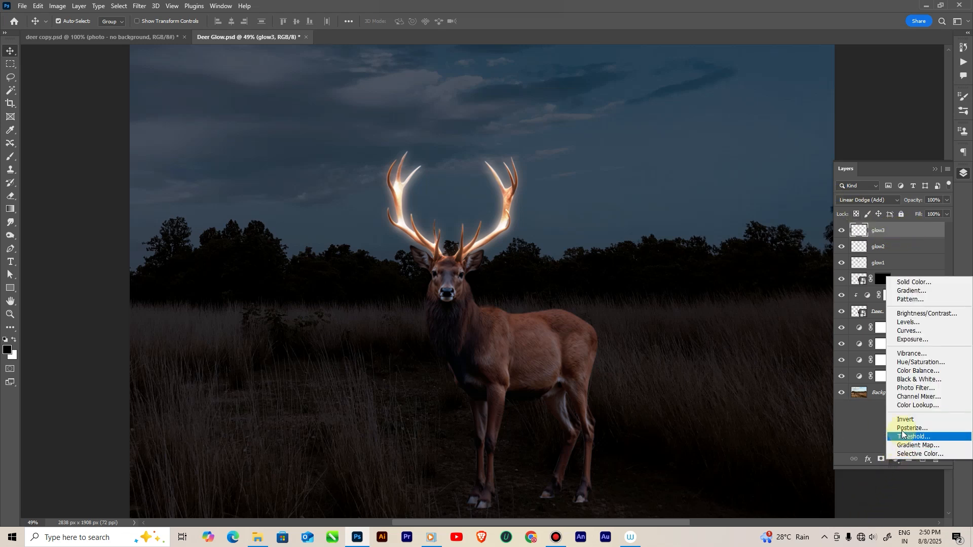
pyautogui.click(907, 361)
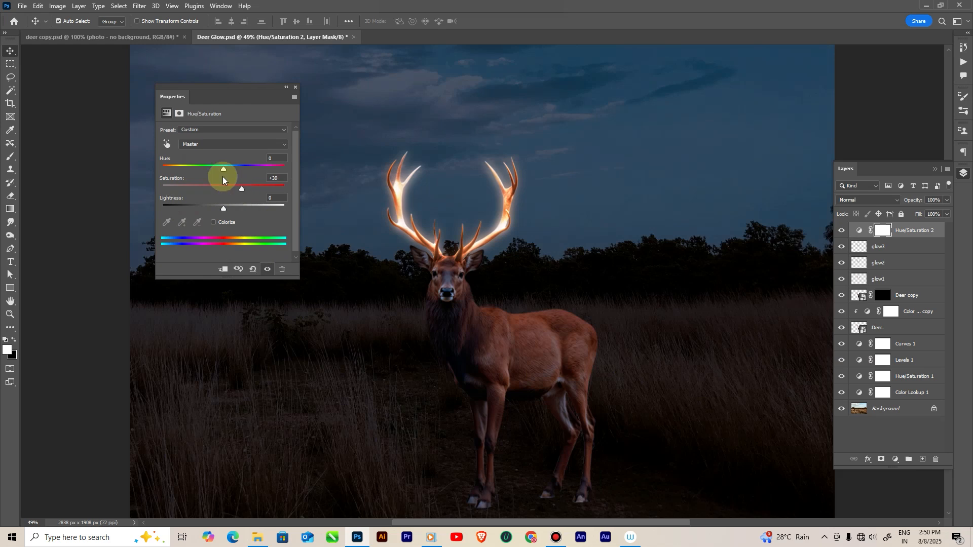
pyautogui.moveTo(223, 167); pyautogui.dragTo(218, 191)
pyautogui.click(213, 222)
pyautogui.click(224, 269)
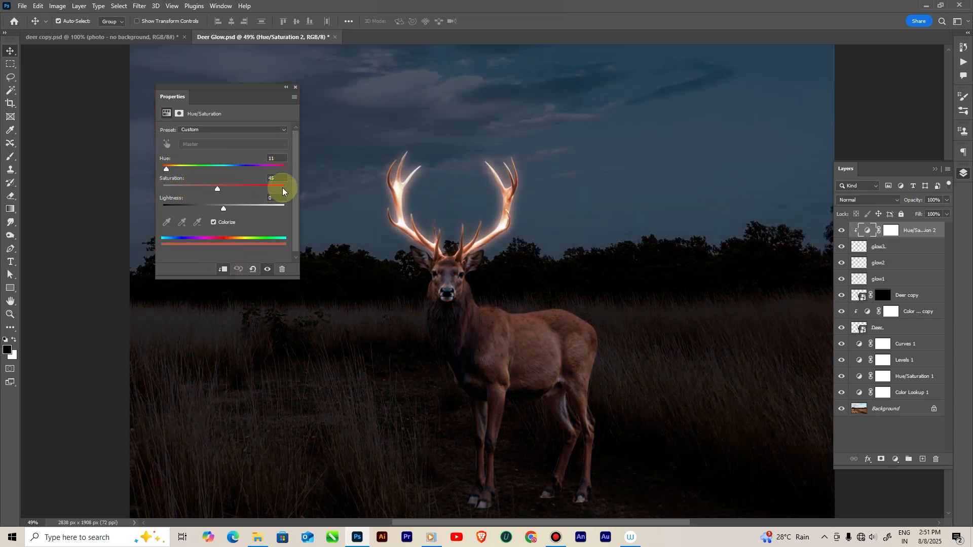
# Paint white on the Deer copy mask over the deer's head and back to reveal the lit fur
pyautogui.click(295, 87)
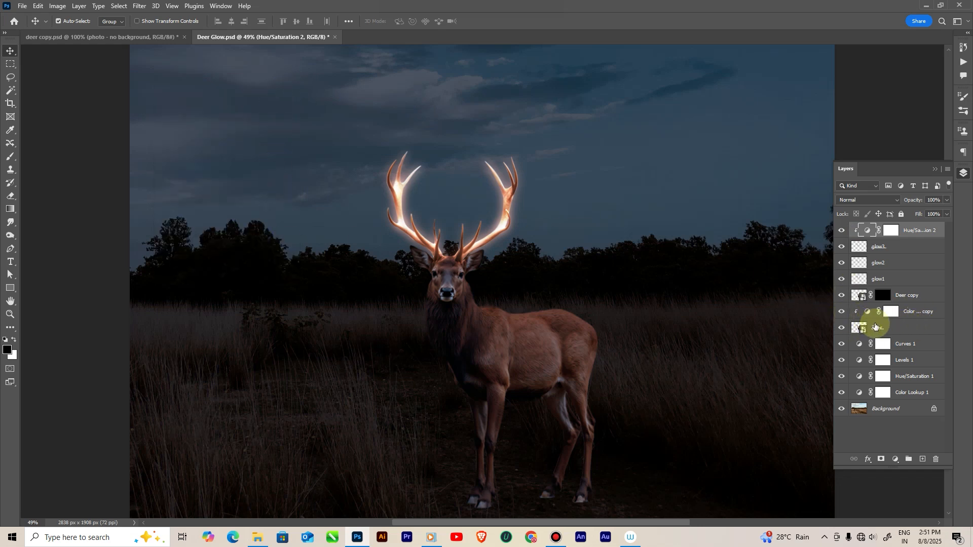
pyautogui.click(880, 297)
pyautogui.press('x')
pyautogui.press('b')
pyautogui.moveTo(467, 267)
pyautogui.mouseDown()
pyautogui.moveTo(435, 264)
pyautogui.moveTo(459, 256)
pyautogui.moveTo(498, 317)
pyautogui.moveTo(567, 320)
pyautogui.moveTo(595, 339)
pyautogui.moveTo(565, 322)
pyautogui.moveTo(487, 308)
pyautogui.moveTo(460, 280)
pyautogui.moveTo(478, 307)
pyautogui.moveTo(572, 326)
pyautogui.moveTo(590, 348)
pyautogui.mouseUp()
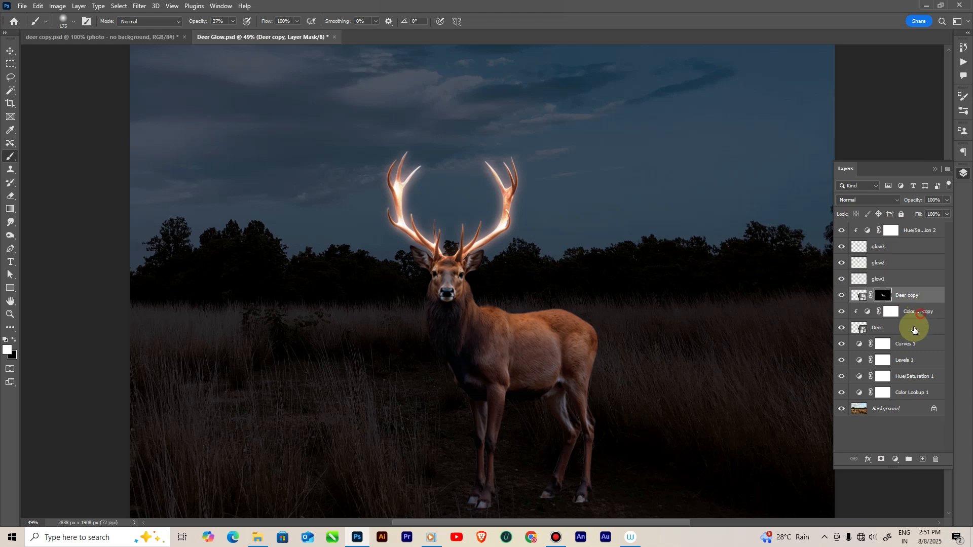
# Add a clipped Curves adjustment above the Color Lookup copy and pull its midtones down to darken the deer
pyautogui.click(920, 311)
pyautogui.click(897, 460)
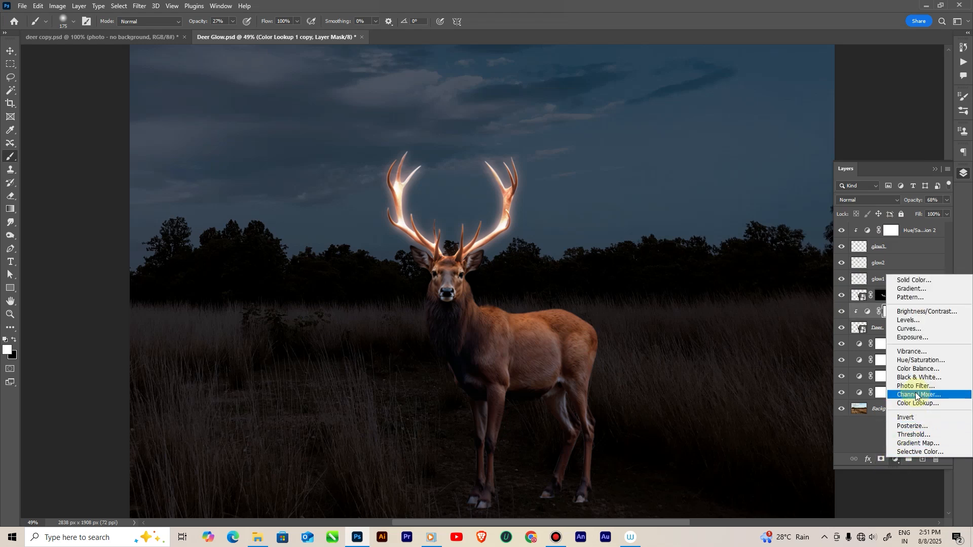
pyautogui.click(912, 331)
pyautogui.moveTo(235, 204); pyautogui.dragTo(250, 215)
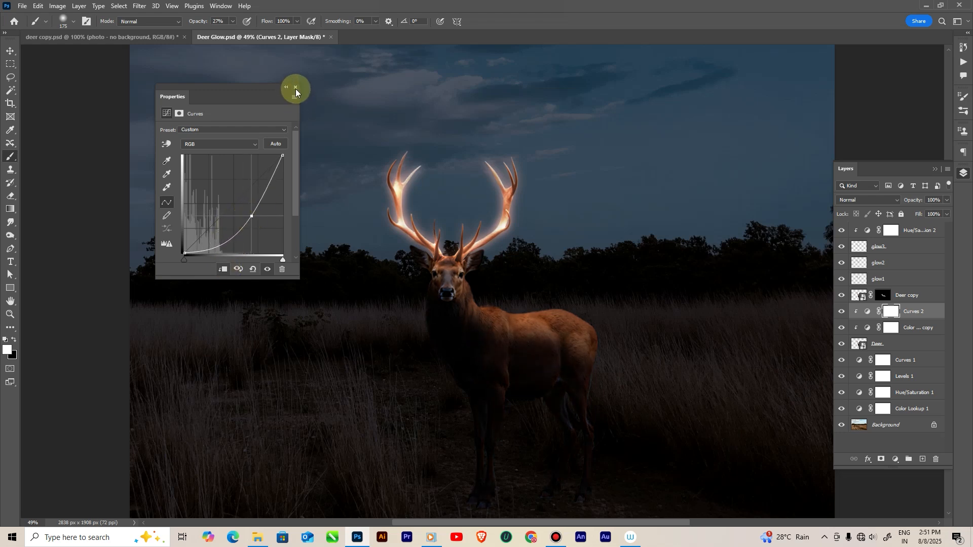
pyautogui.click(295, 87)
# Paint more light onto the deer's head, neck and back on the Deer copy mask, lowering the brush opacity to 11%
pyautogui.click(884, 294)
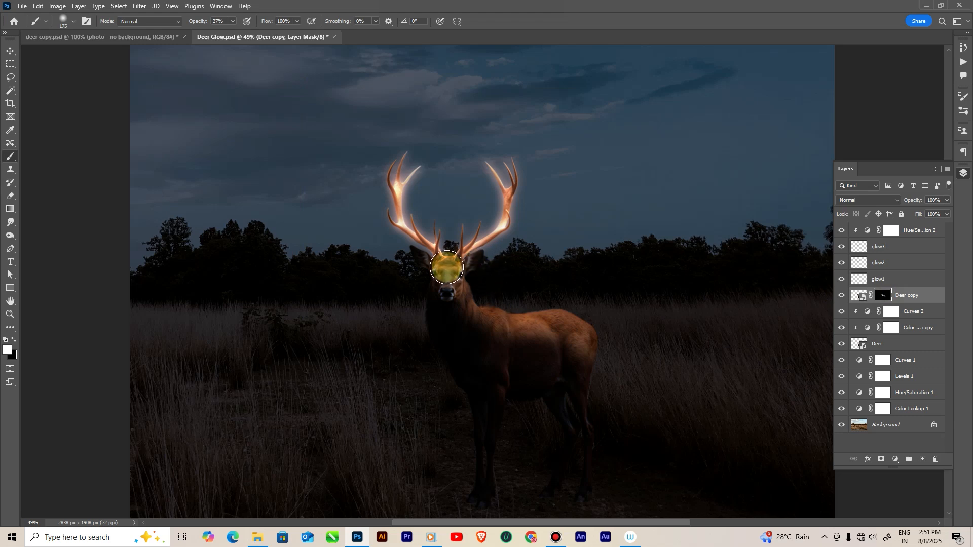
pyautogui.moveTo(457, 260)
pyautogui.mouseDown()
pyautogui.moveTo(484, 300)
pyautogui.moveTo(577, 324)
pyautogui.mouseUp()
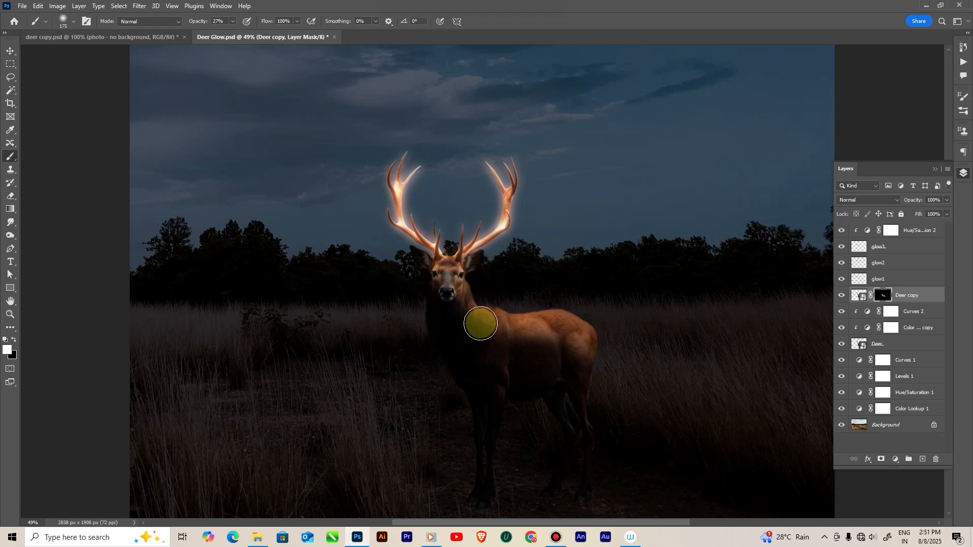
pyautogui.click(233, 21)
pyautogui.moveTo(443, 289); pyautogui.dragTo(476, 315)
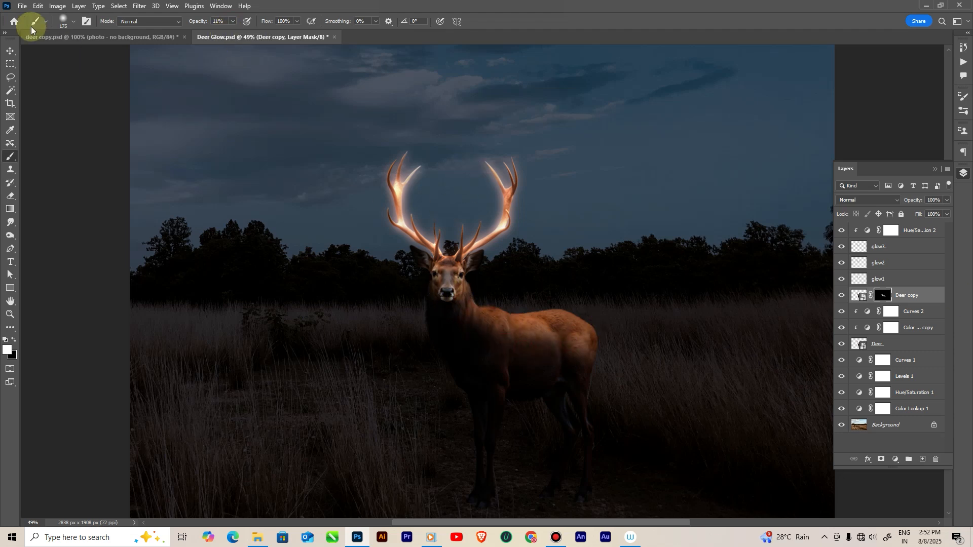
pyautogui.click(10, 50)
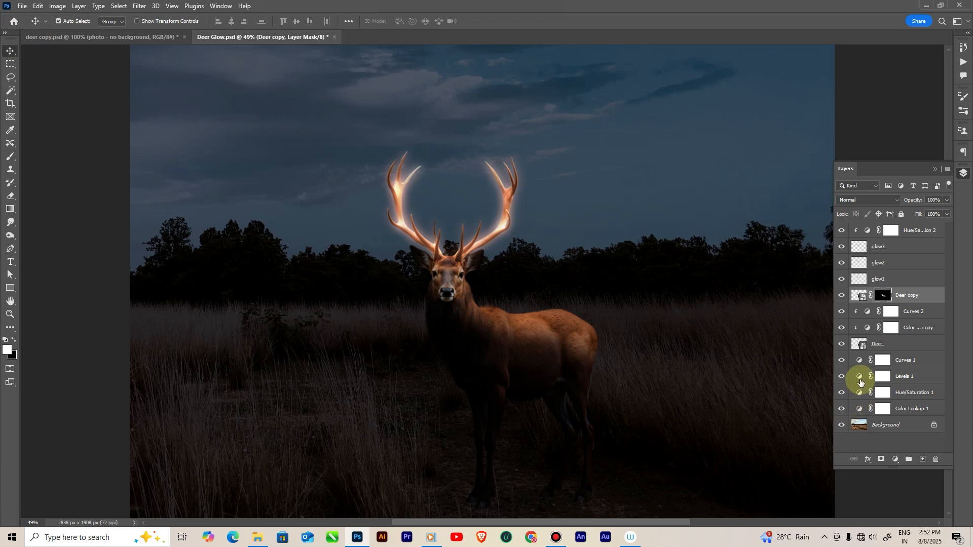
# Pull the midtones of Curves 1 down further to darken the background
pyautogui.doubleClick(859, 360)
pyautogui.moveTo(238, 209); pyautogui.dragTo(247, 213)
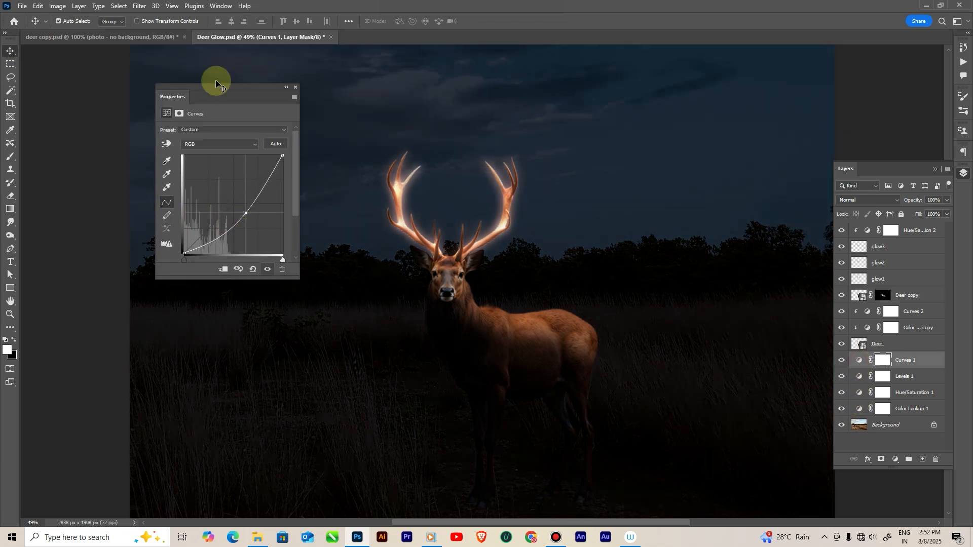
pyautogui.click(296, 87)
# Duplicate the glow3 layer to strengthen the antler glow
pyautogui.click(894, 248)
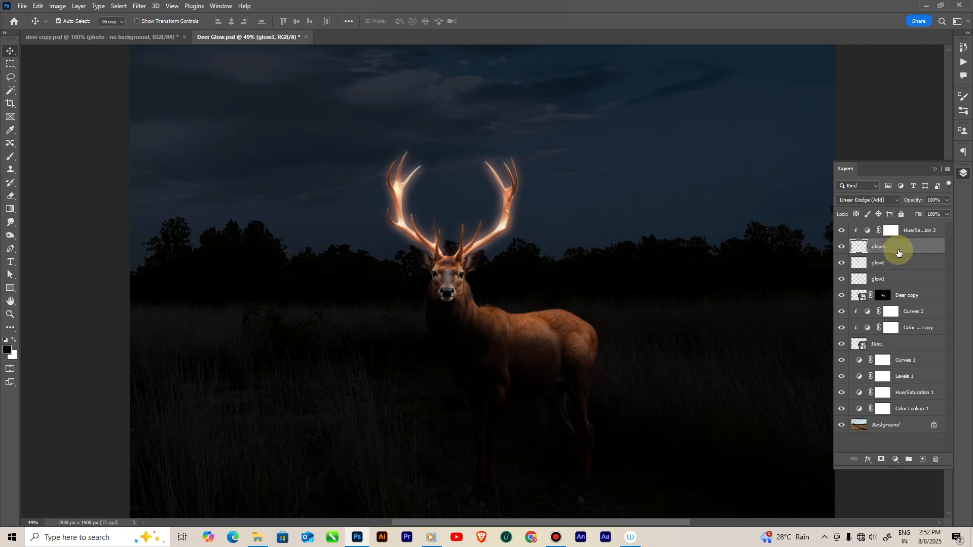
pyautogui.hotkey('ctrl', 'j')
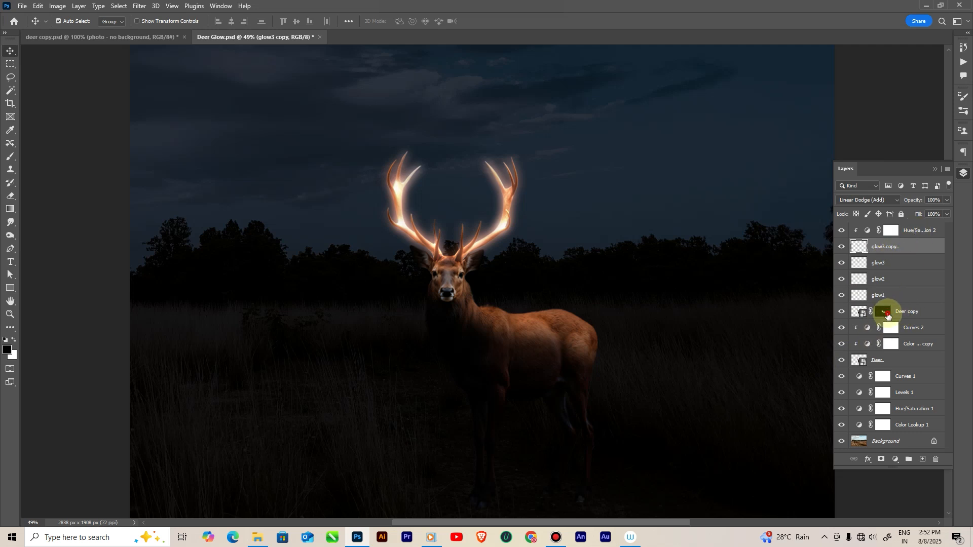
# Add a Hue/Saturation adjustment clipped to the Deer copy layer with saturation +30
pyautogui.click(883, 311)
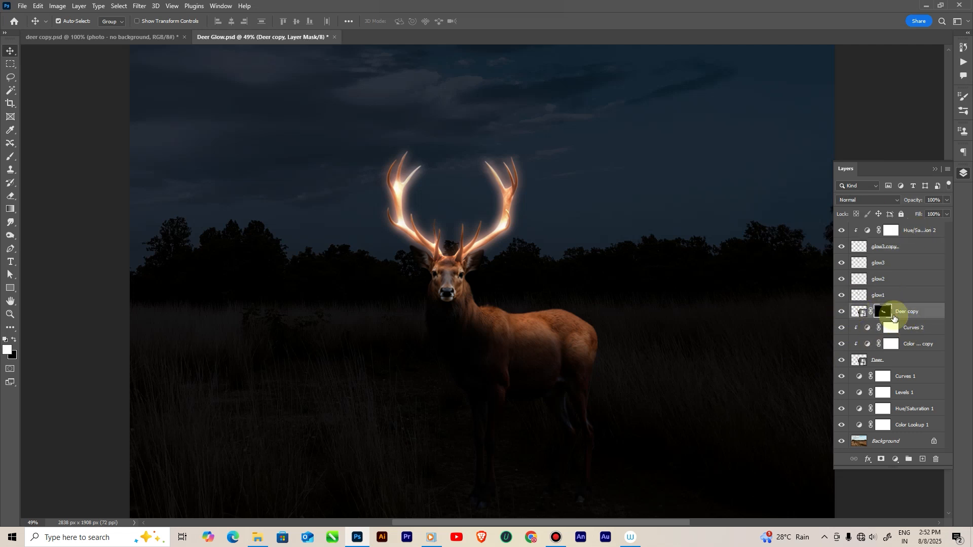
pyautogui.click(895, 459)
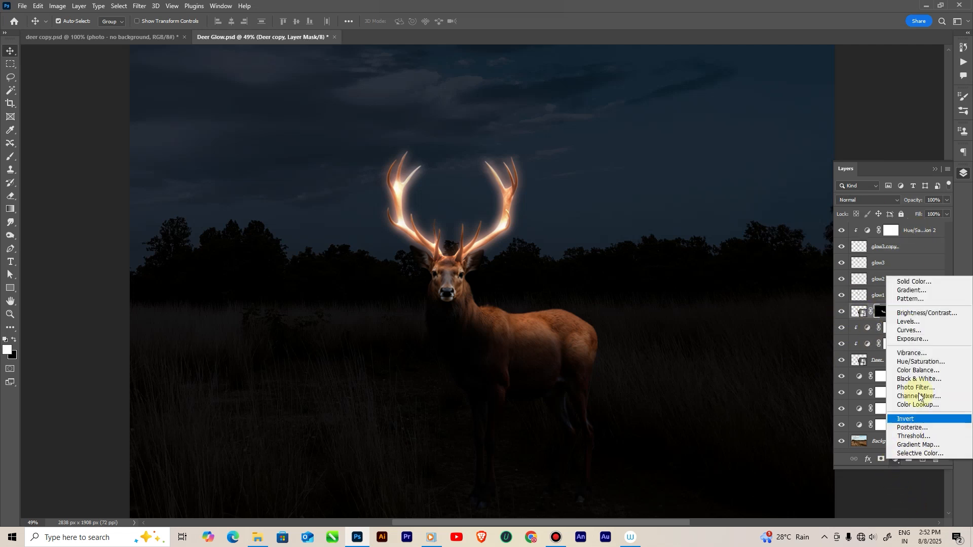
pyautogui.click(920, 362)
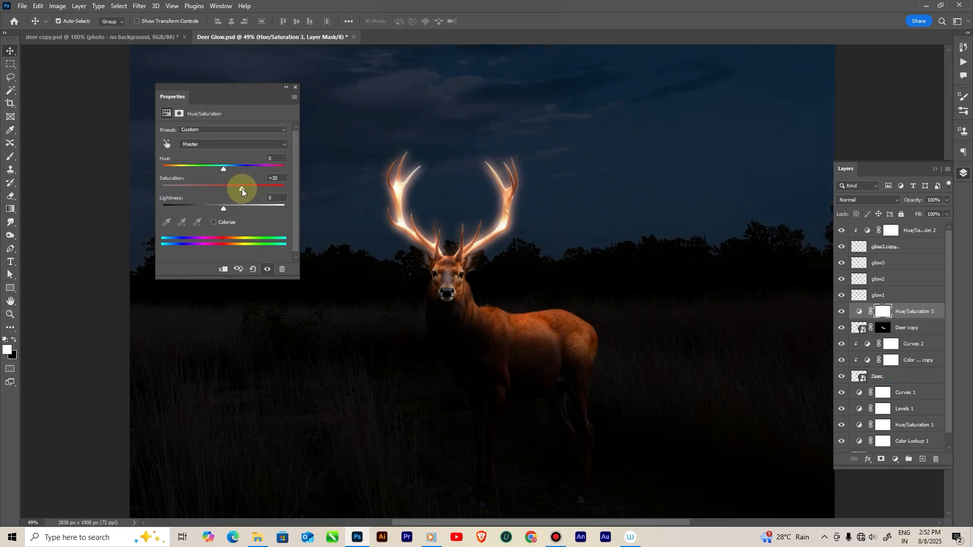
pyautogui.click(295, 88)
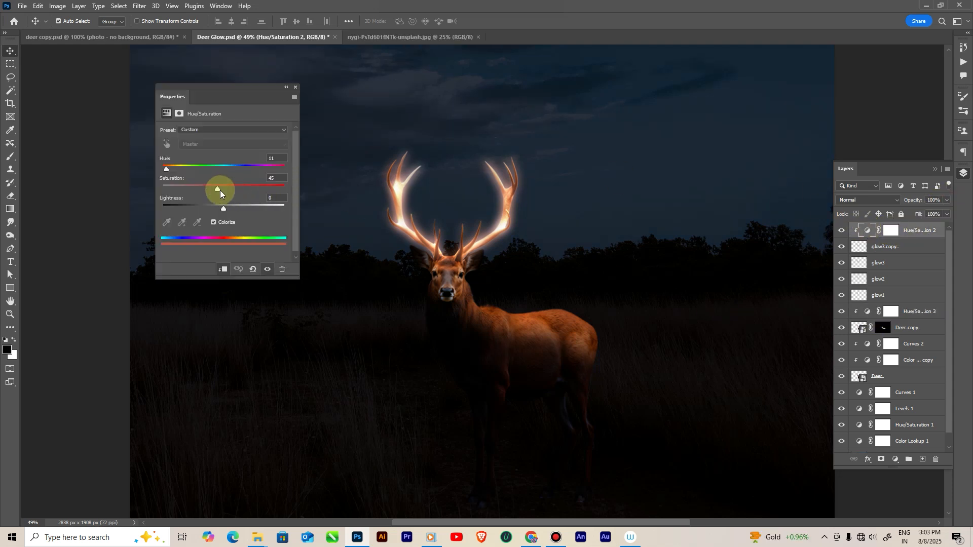
# Set the glow's Hue/Saturation 2 adjustment to hue 9, saturation 100 and lightness +12
pyautogui.moveTo(220, 192); pyautogui.dragTo(279, 196)
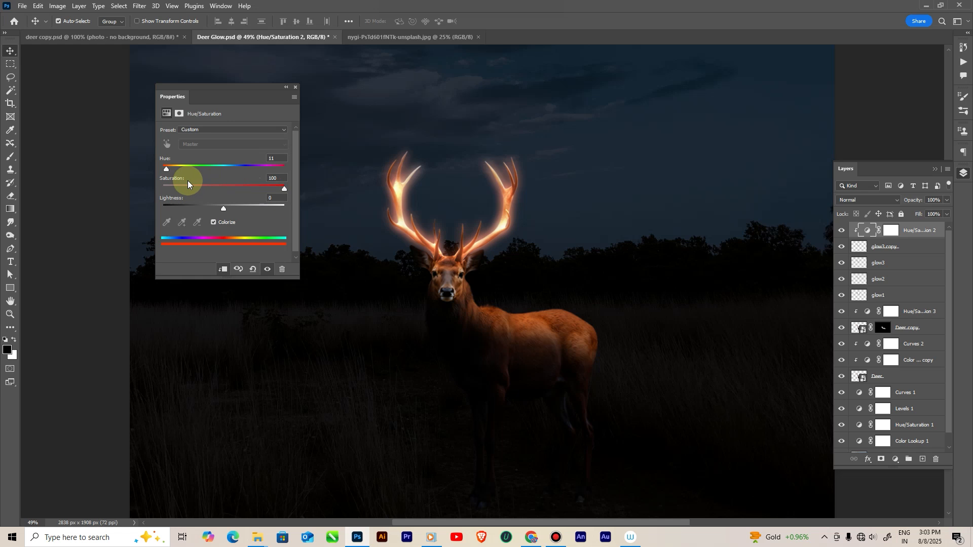
pyautogui.moveTo(167, 169); pyautogui.dragTo(162, 173)
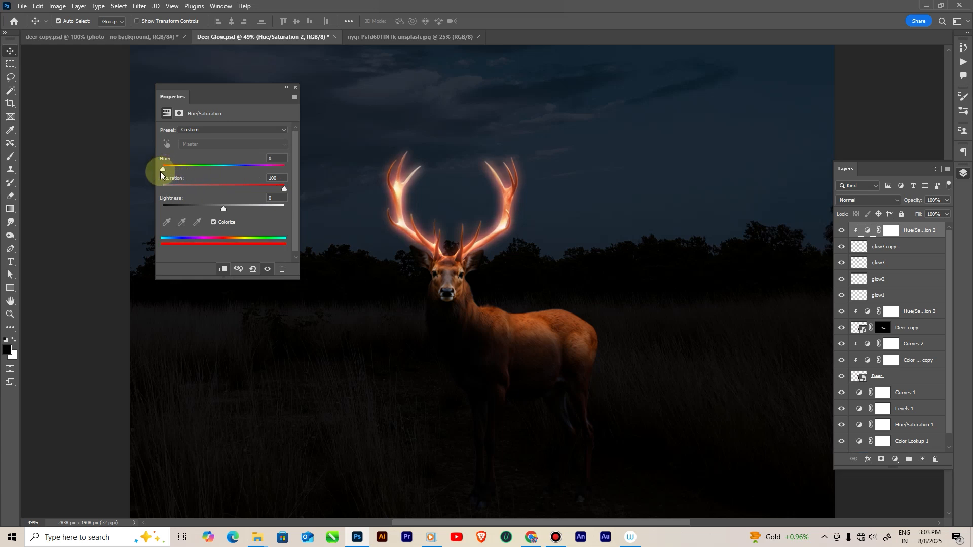
pyautogui.moveTo(224, 209); pyautogui.dragTo(233, 210)
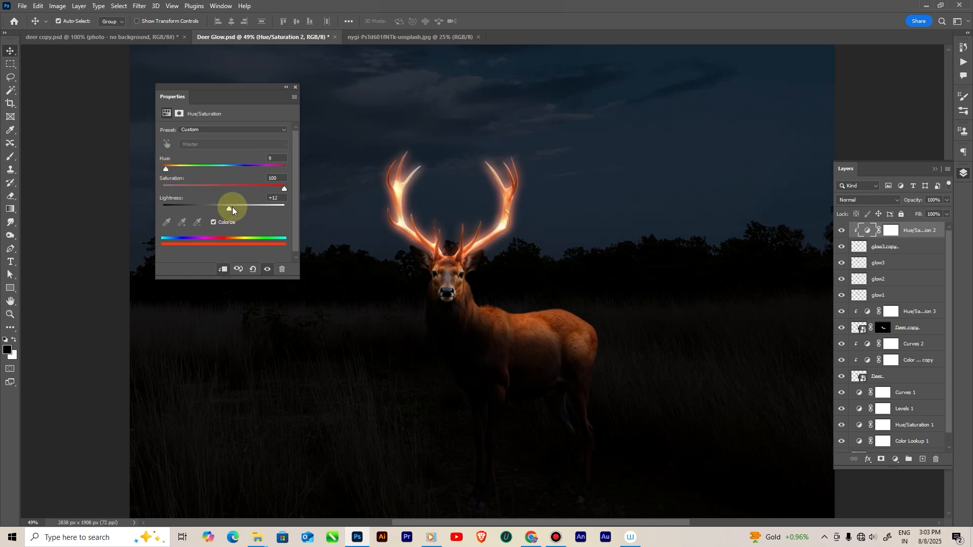
pyautogui.click(294, 88)
# Duplicate the glow3 copy layer to intensify the glow again
pyautogui.click(886, 247)
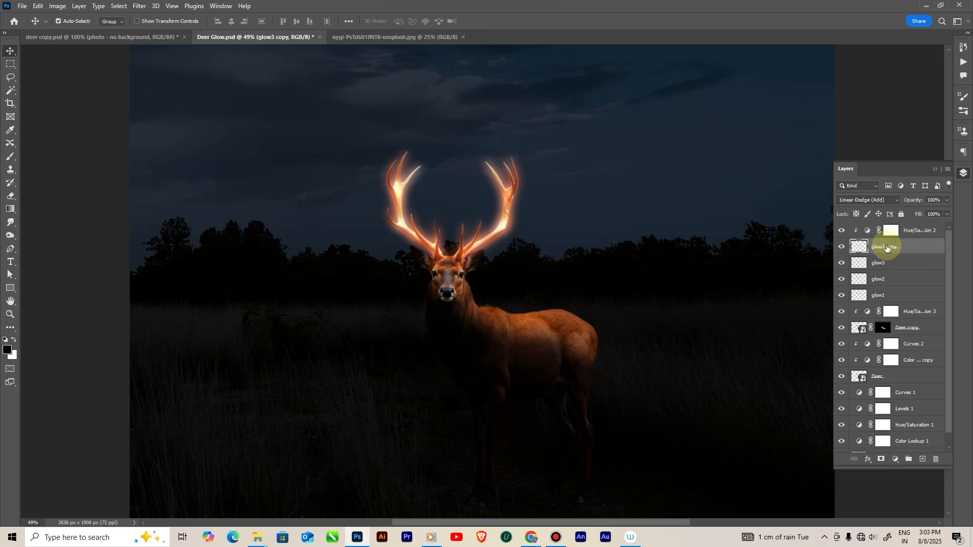
pyautogui.hotkey('ctrl', 'j')
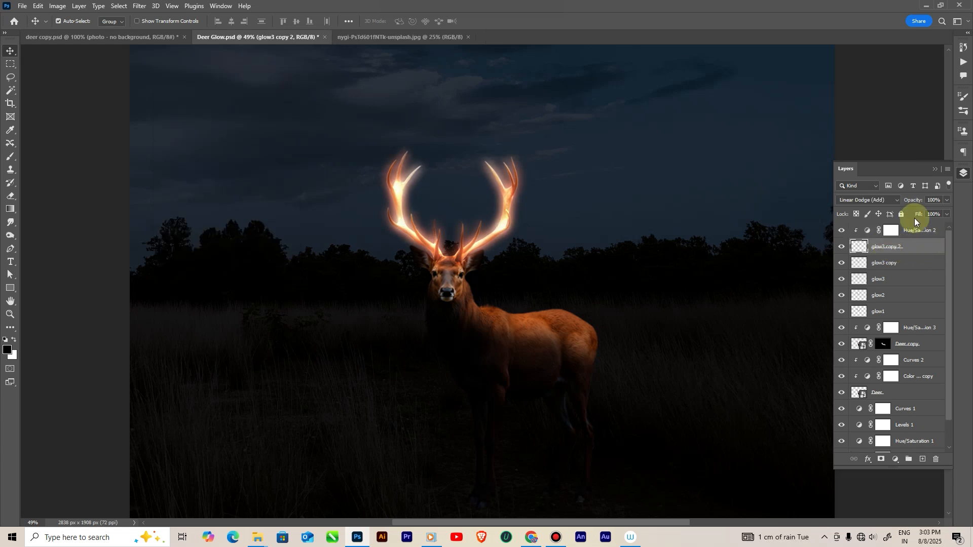
# Bring the starry image from the unsplash file into Deer Glow.psd and move its layer above Hue/Saturation 2
pyautogui.scroll(-1, 882, 361)
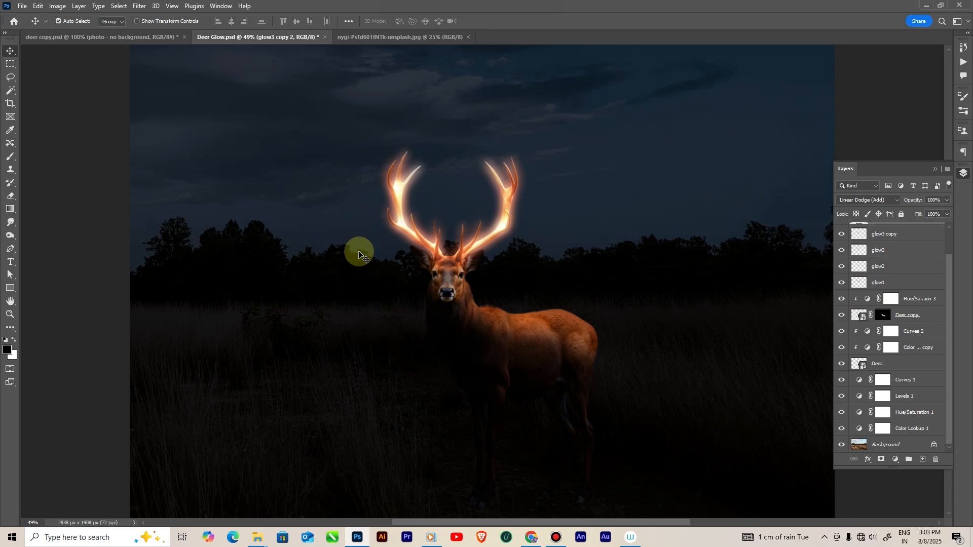
pyautogui.hotkey('ctrl', '-')
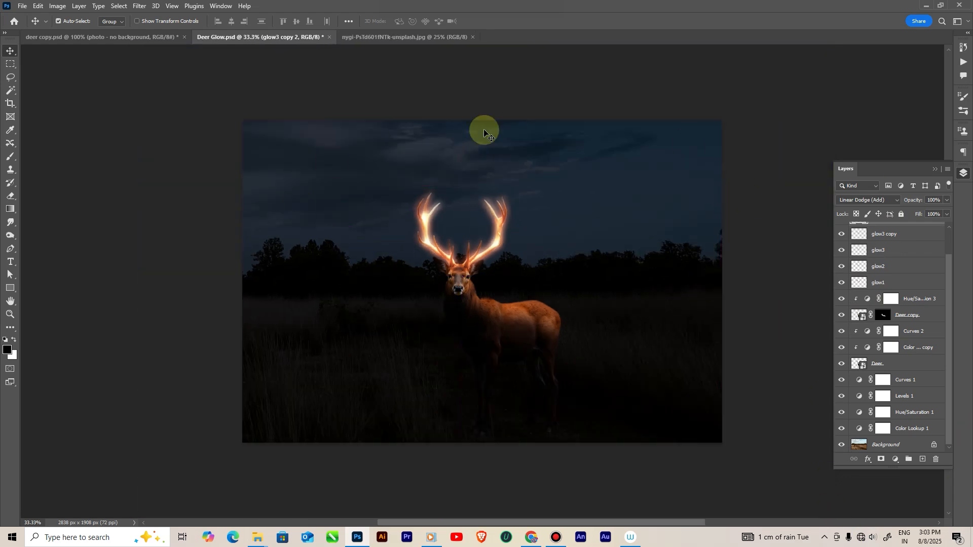
pyautogui.click(400, 38)
pyautogui.moveTo(869, 229); pyautogui.dragTo(467, 234)
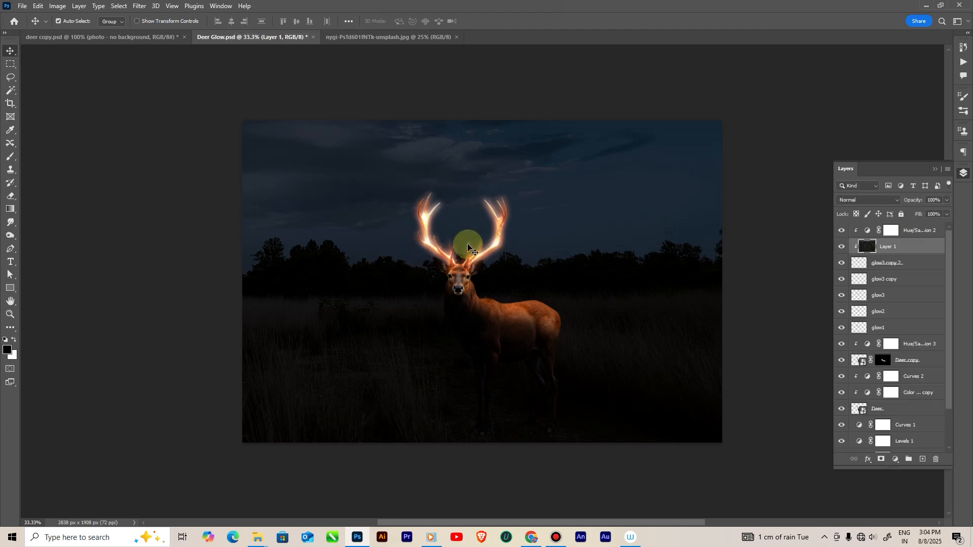
pyautogui.moveTo(923, 245); pyautogui.dragTo(907, 226)
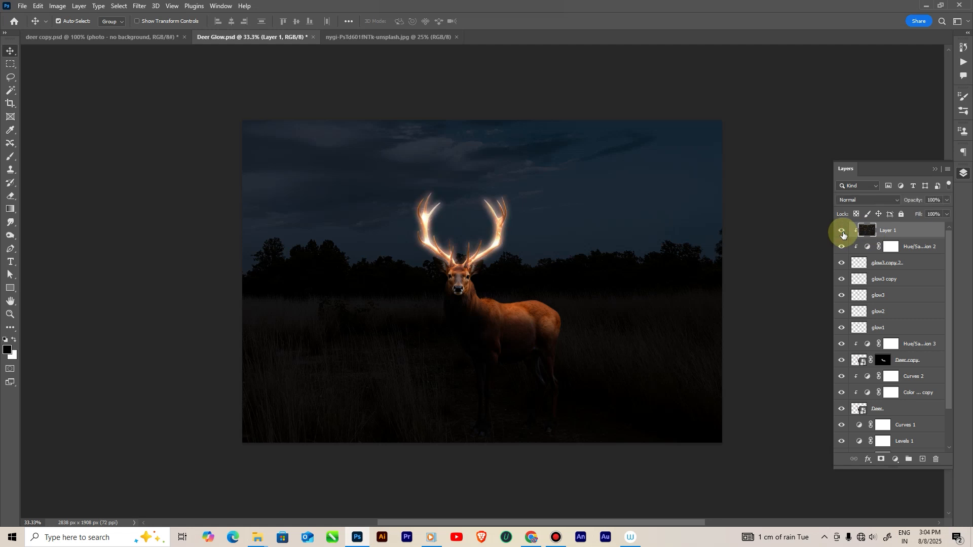
# Set Layer 1's blend mode to Screen and check its effect on the antlers by toggling its visibility
pyautogui.hotkey('ctrl', '+')
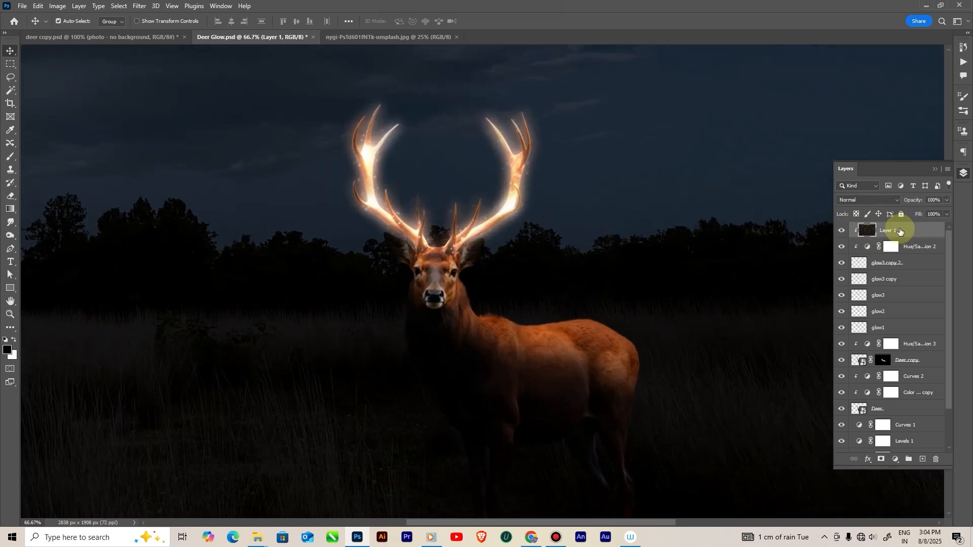
pyautogui.click(852, 203)
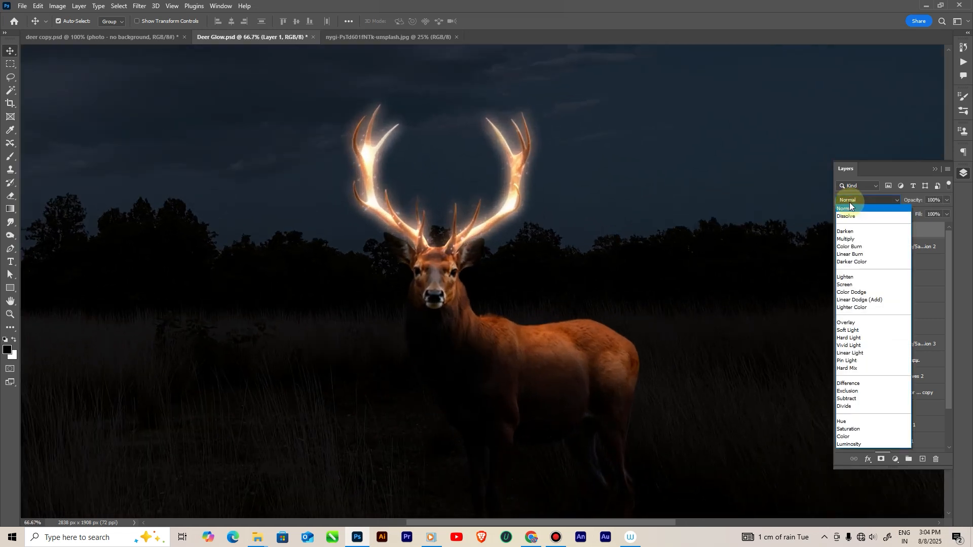
pyautogui.click(846, 283)
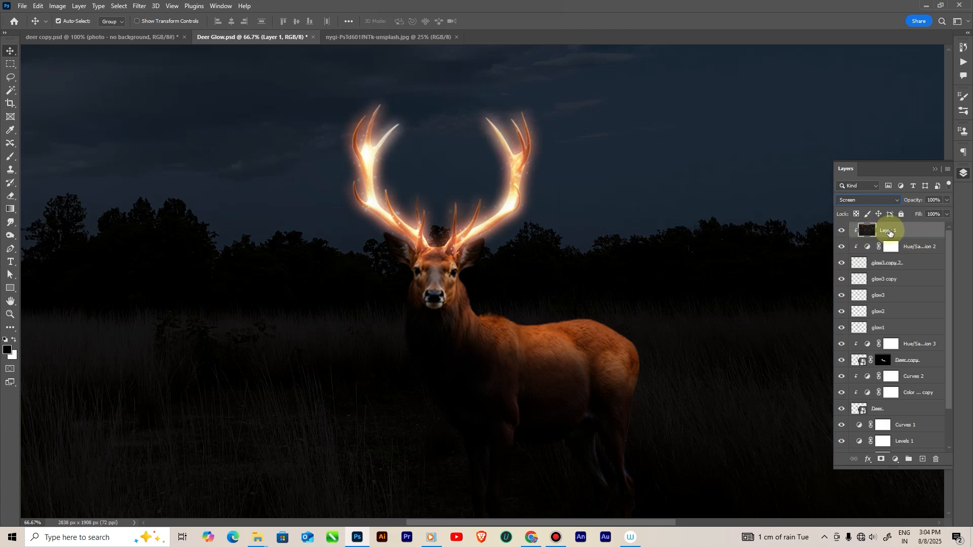
pyautogui.click(841, 232)
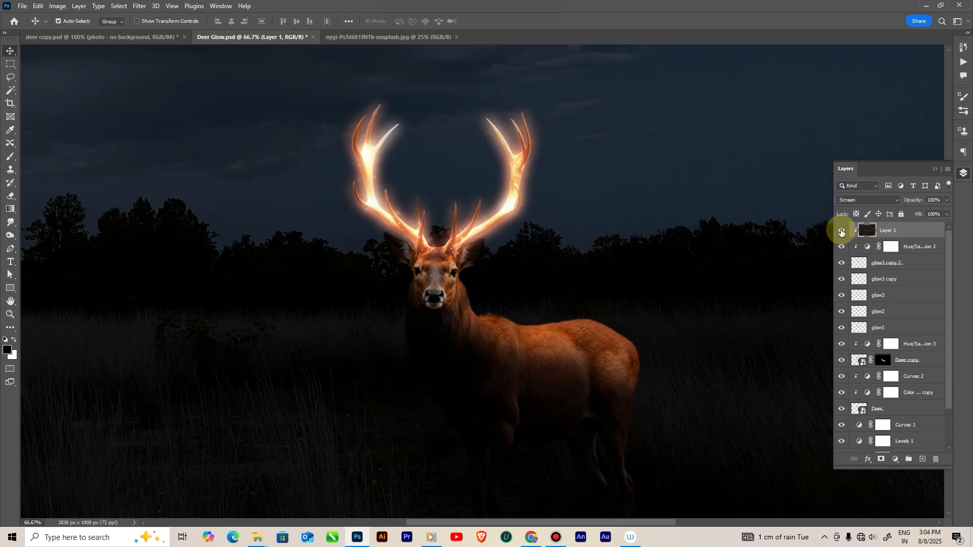
# Duplicate Layer 1 and release the copy from its clipping mask
pyautogui.hotkey('ctrl', 'j')
pyautogui.hotkey('ctrl', 'alt', 'g')
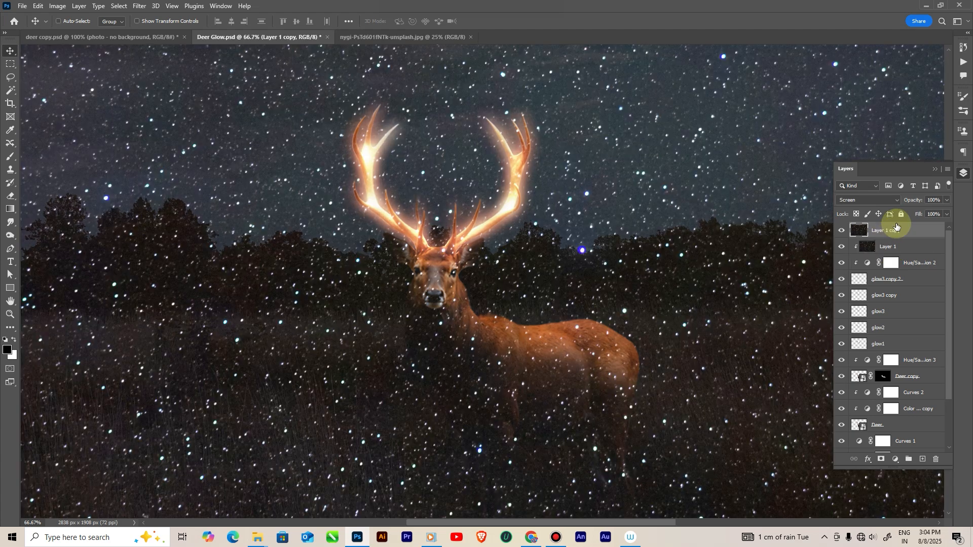
# Add an inverted layer mask to Layer 1 copy and paint white around the antlers to reveal sparkles there
pyautogui.click(880, 458)
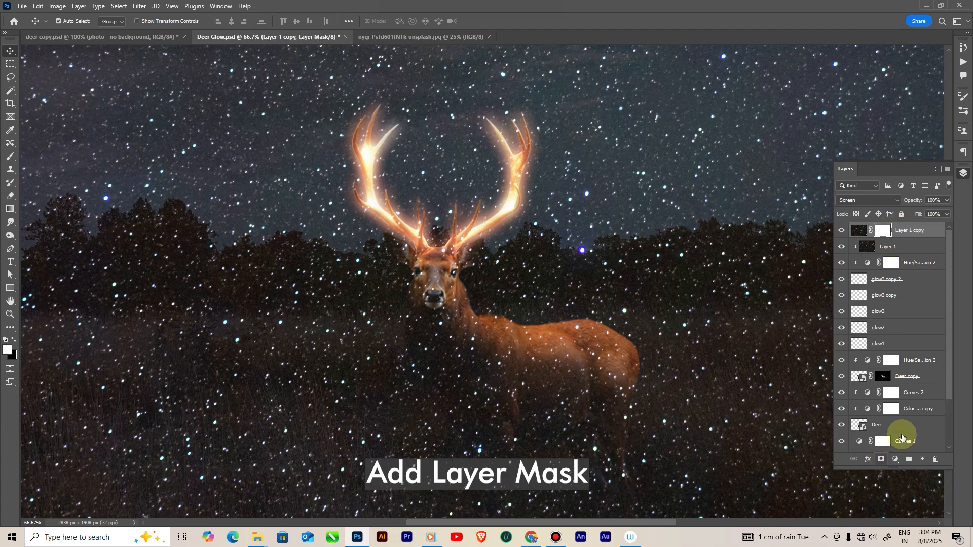
pyautogui.click(12, 159)
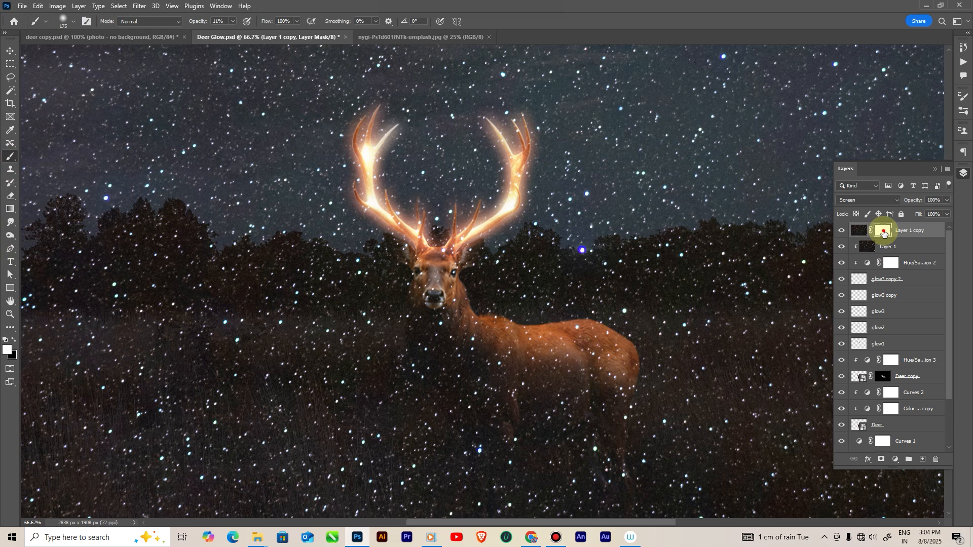
pyautogui.hotkey('ctrl', 'i')
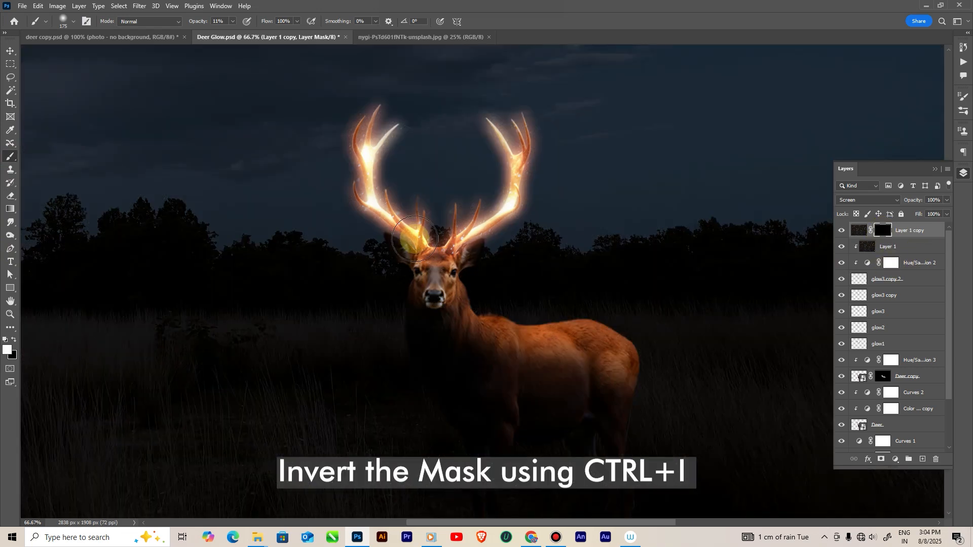
pyautogui.moveTo(393, 219)
pyautogui.mouseDown()
pyautogui.moveTo(398, 231)
pyautogui.moveTo(369, 137)
pyautogui.moveTo(370, 151)
pyautogui.mouseUp()
pyautogui.moveTo(458, 254)
pyautogui.mouseDown()
pyautogui.moveTo(506, 199)
pyautogui.moveTo(494, 115)
pyautogui.moveTo(515, 124)
pyautogui.moveTo(516, 137)
pyautogui.moveTo(485, 124)
pyautogui.moveTo(520, 180)
pyautogui.moveTo(431, 261)
pyautogui.moveTo(431, 232)
pyautogui.moveTo(415, 231)
pyautogui.moveTo(380, 187)
pyautogui.mouseUp()
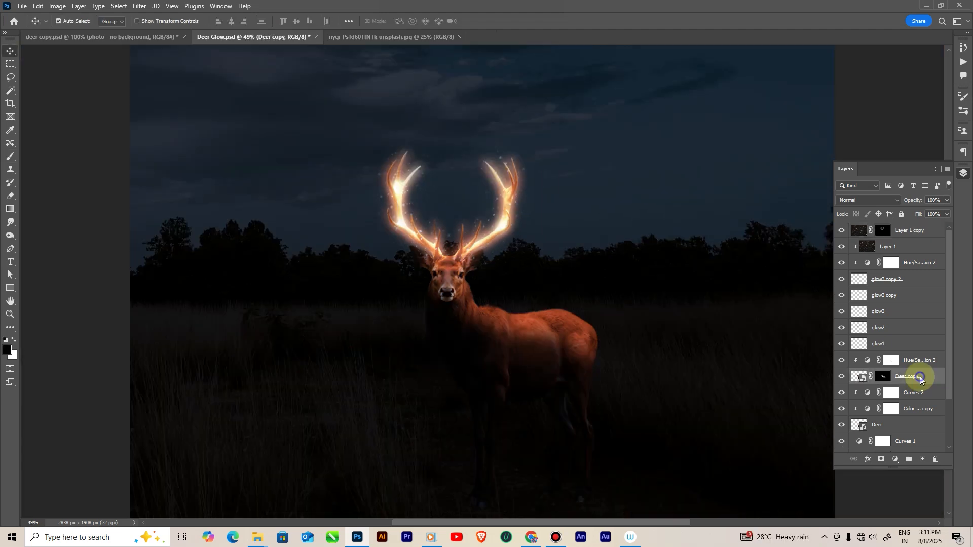
# Duplicate the Deer copy layer as Deer copy 2 and move the duplicate above Hue/Saturation 3
pyautogui.rightClick(915, 375)
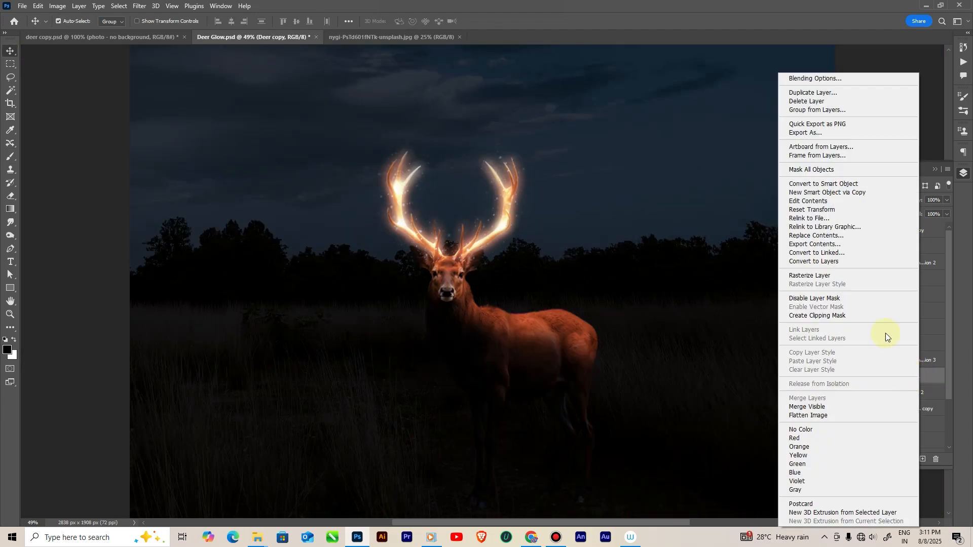
pyautogui.click(812, 93)
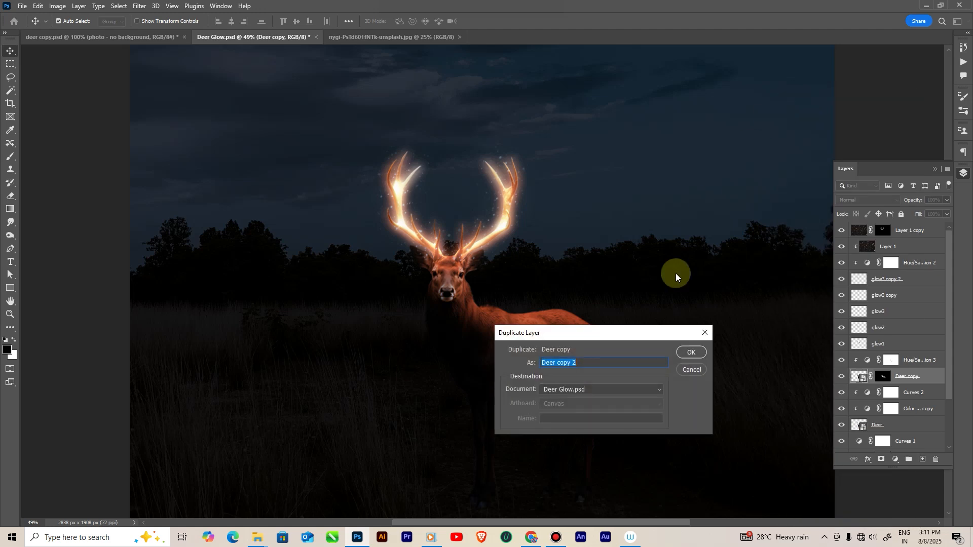
pyautogui.click(690, 351)
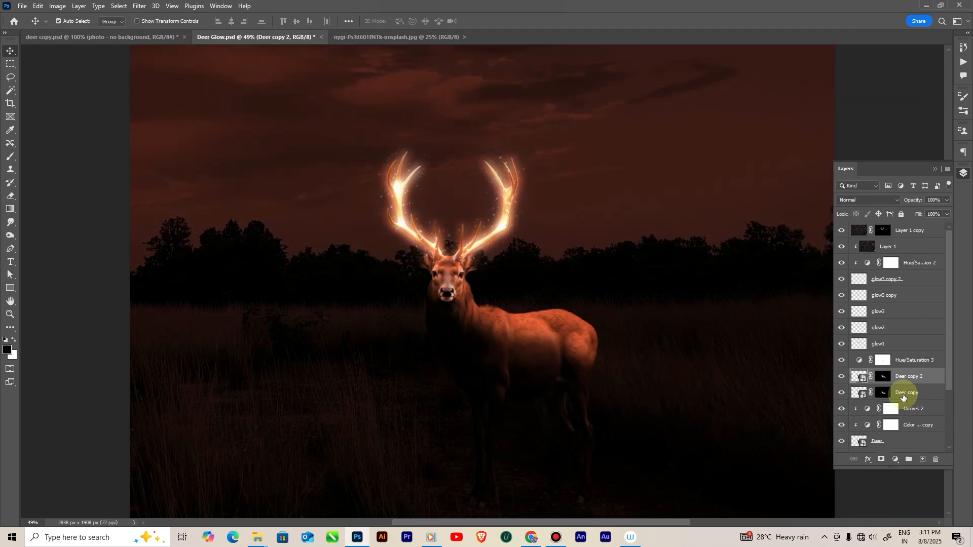
pyautogui.moveTo(882, 378); pyautogui.dragTo(897, 353)
# Clip the Hue/Saturation 3 adjustment to the Deer copy layer again
pyautogui.doubleClick(858, 376)
pyautogui.click(223, 269)
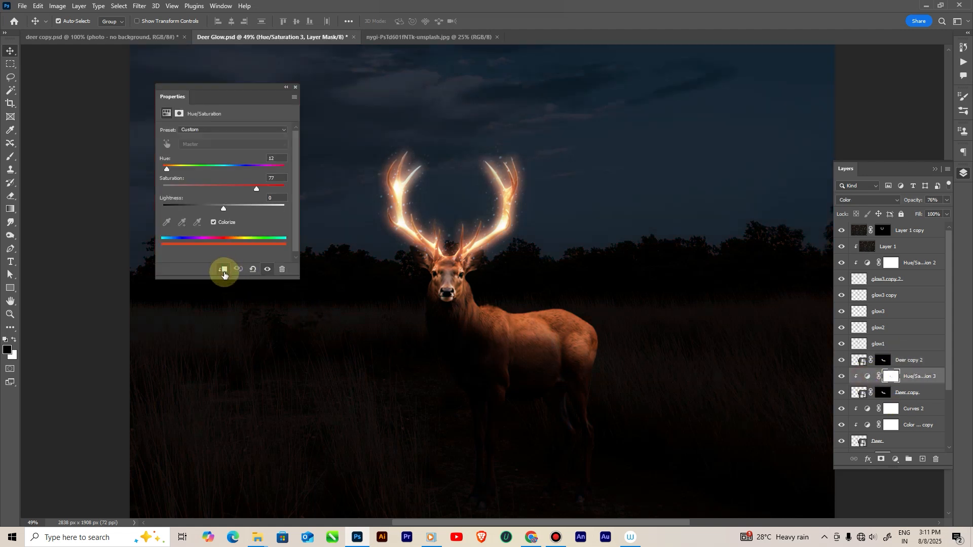
pyautogui.click(296, 87)
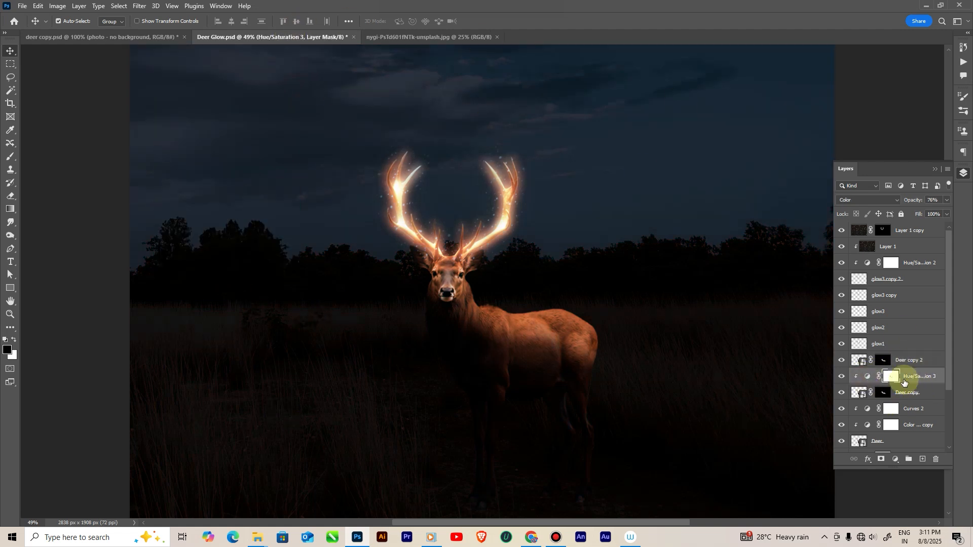
# Delete Deer copy 2's layer mask and brighten the layer with a Curves point at input 87, output 131
pyautogui.click(885, 362)
pyautogui.press('Delete')
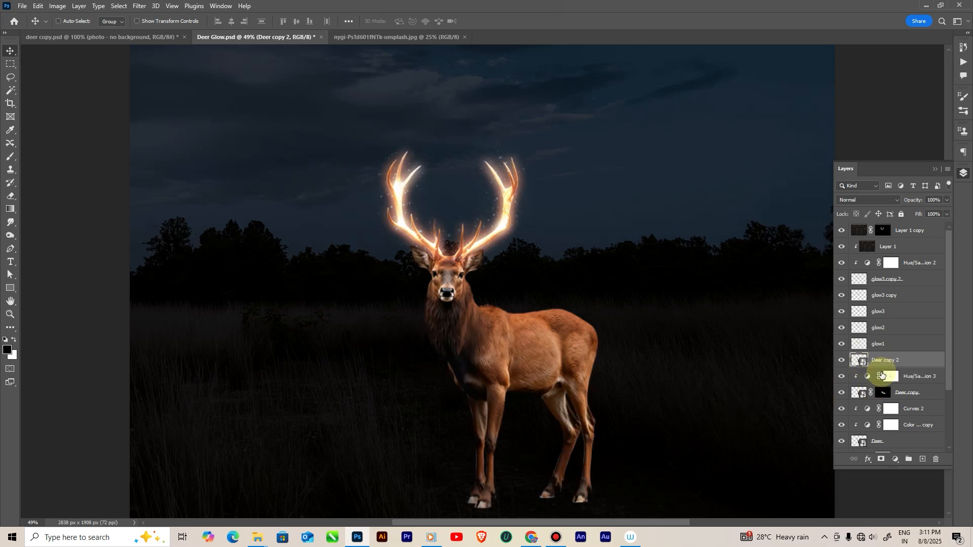
pyautogui.hotkey('ctrl', 'm')
pyautogui.moveTo(425, 87); pyautogui.dragTo(705, 72)
pyautogui.moveTo(699, 191); pyautogui.dragTo(687, 184)
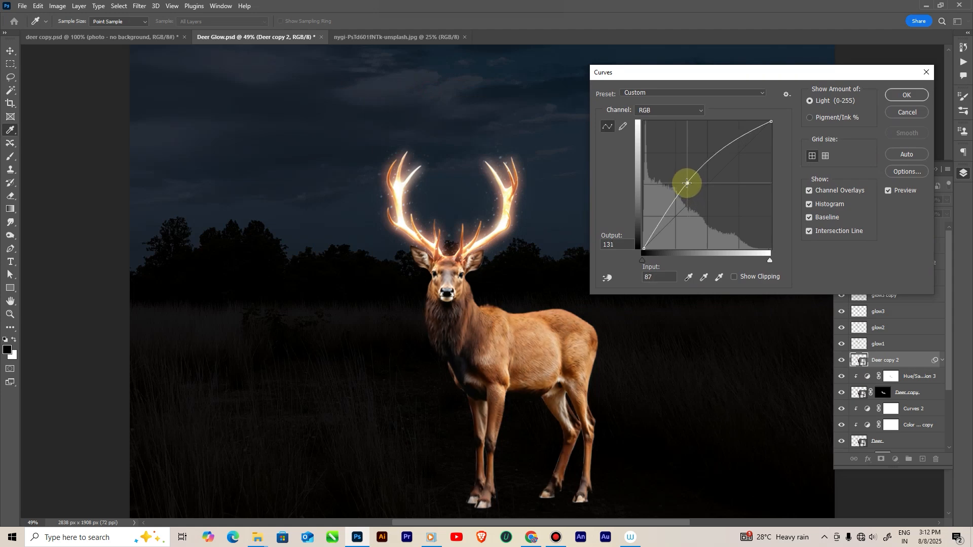
pyautogui.click(906, 95)
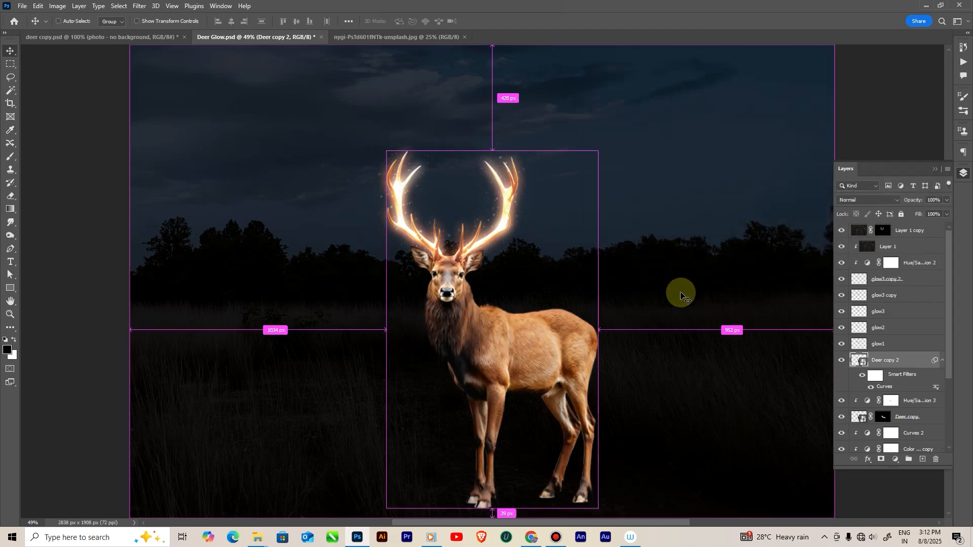
# Apply Hue/Saturation to Deer copy 2 with increased saturation and Lightness set to +8
pyautogui.hotkey('ctrl', 'u')
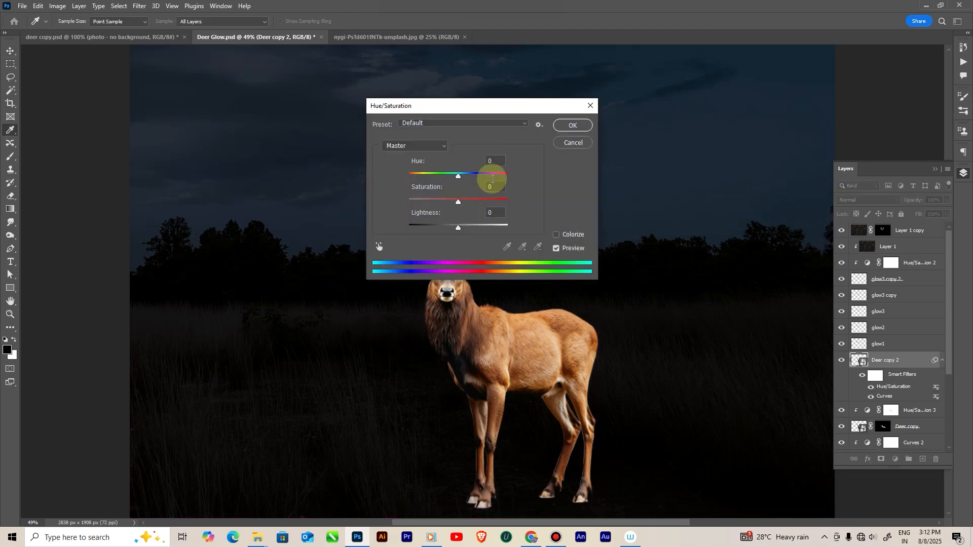
pyautogui.moveTo(506, 105); pyautogui.dragTo(651, 92)
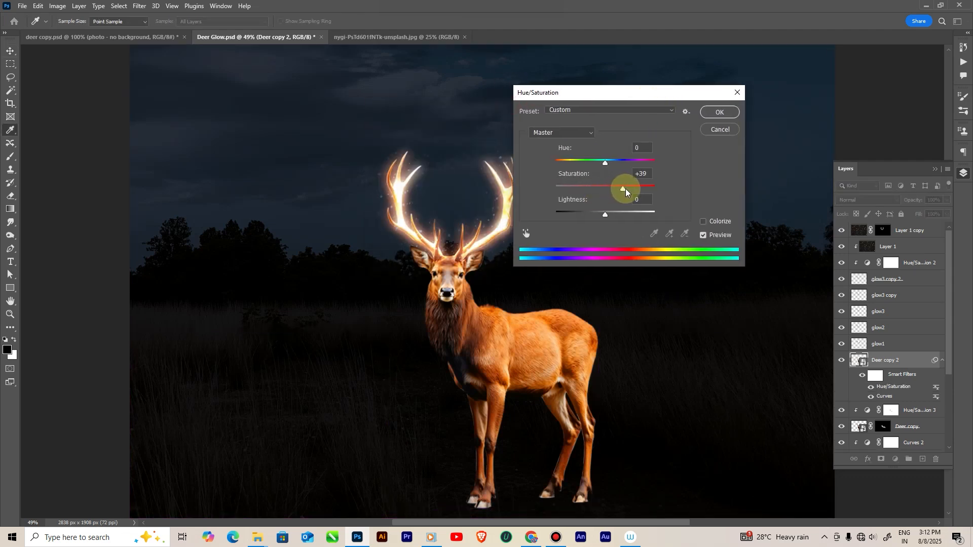
pyautogui.moveTo(625, 191); pyautogui.dragTo(628, 191)
pyautogui.moveTo(631, 190); pyautogui.dragTo(611, 217)
pyautogui.click(719, 112)
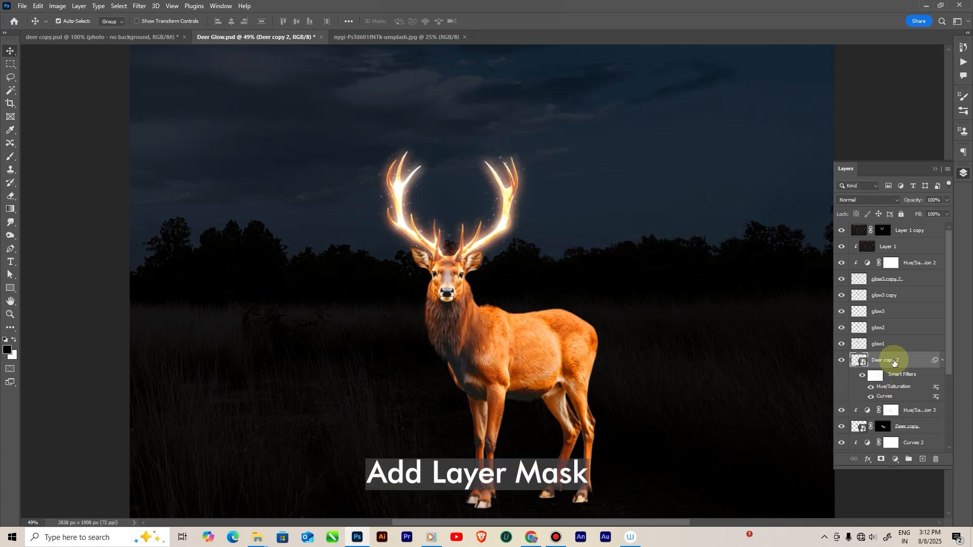
# Add an inverted layer mask to Deer copy 2 and dab white along the neck and back with a small soft brush at 11% opacity
pyautogui.click(880, 462)
pyautogui.hotkey('ctrl', 'i')
pyautogui.scroll(5, 624, 380)
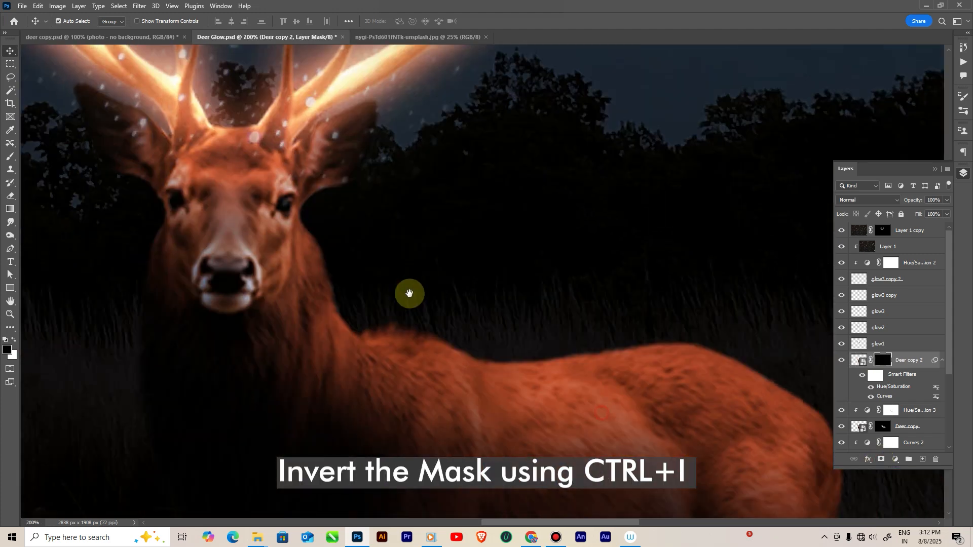
pyautogui.moveTo(409, 294); pyautogui.dragTo(278, 140)
pyautogui.moveTo(462, 290); pyautogui.dragTo(489, 302)
pyautogui.press('b')
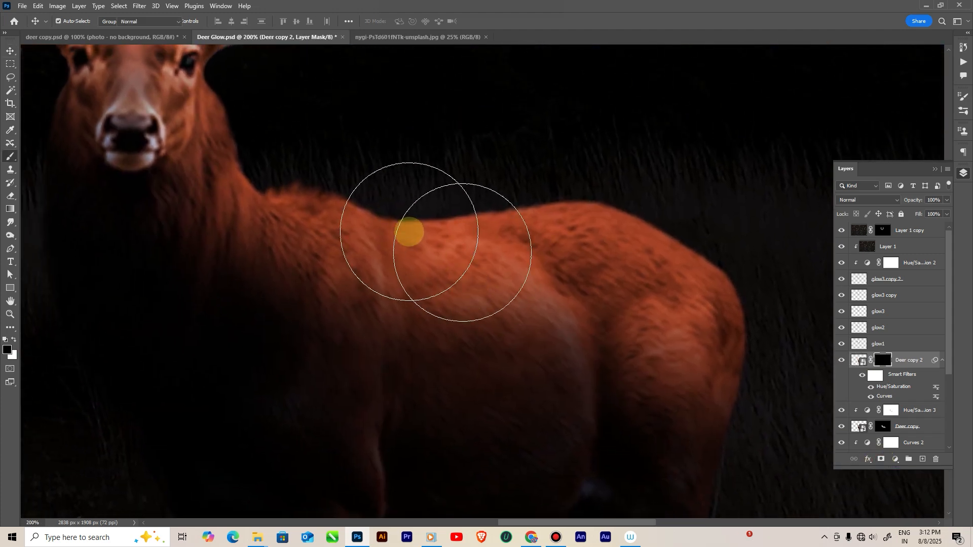
pyautogui.press('[')
pyautogui.press('[')
pyautogui.press('[')
pyautogui.press('[')
pyautogui.press('[')
pyautogui.press('[')
pyautogui.press('[')
pyautogui.press('[')
pyautogui.press('[')
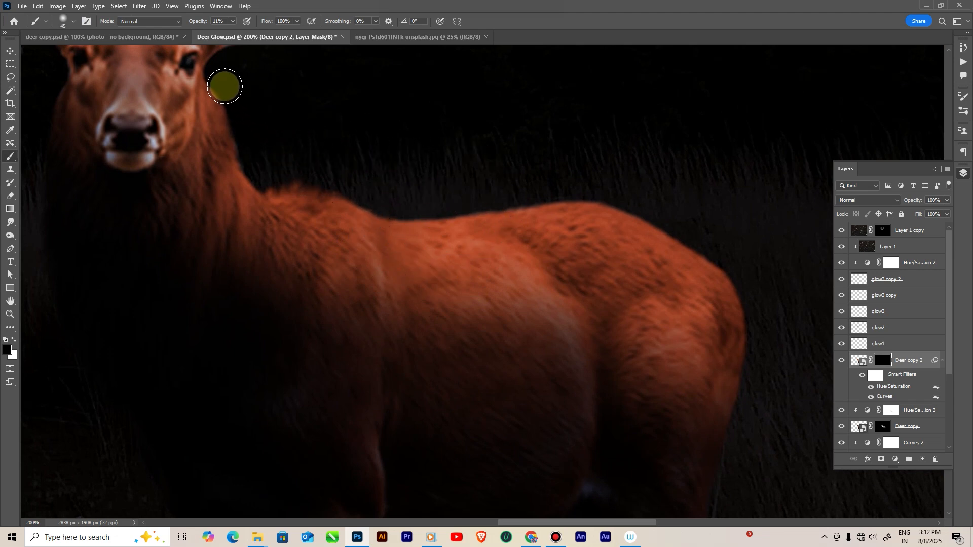
pyautogui.click(240, 121)
pyautogui.press('x')
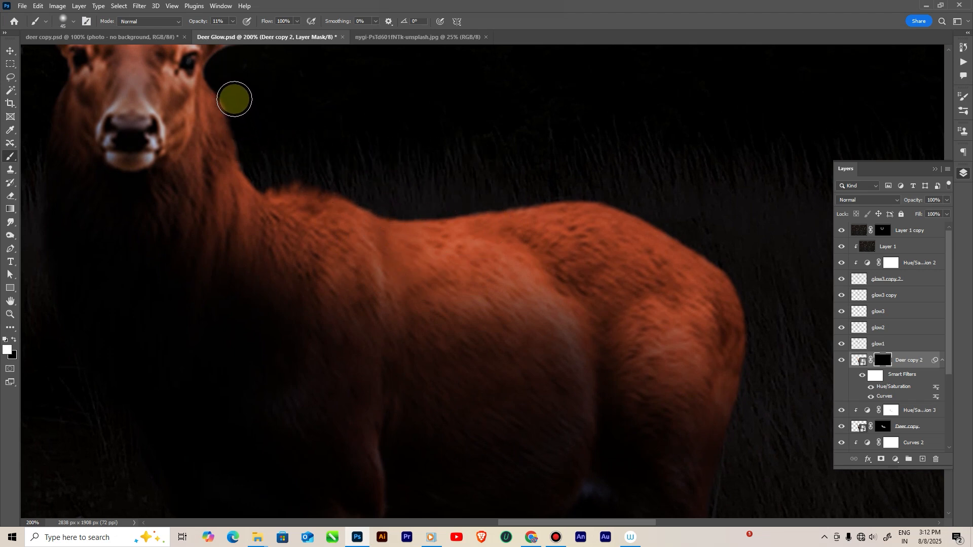
pyautogui.click(242, 148)
pyautogui.click(352, 193)
# Paint white on the mask at 58% brush opacity to create rim light along the deer's neck and back, softening excess with black
pyautogui.moveTo(231, 31); pyautogui.dragTo(261, 33)
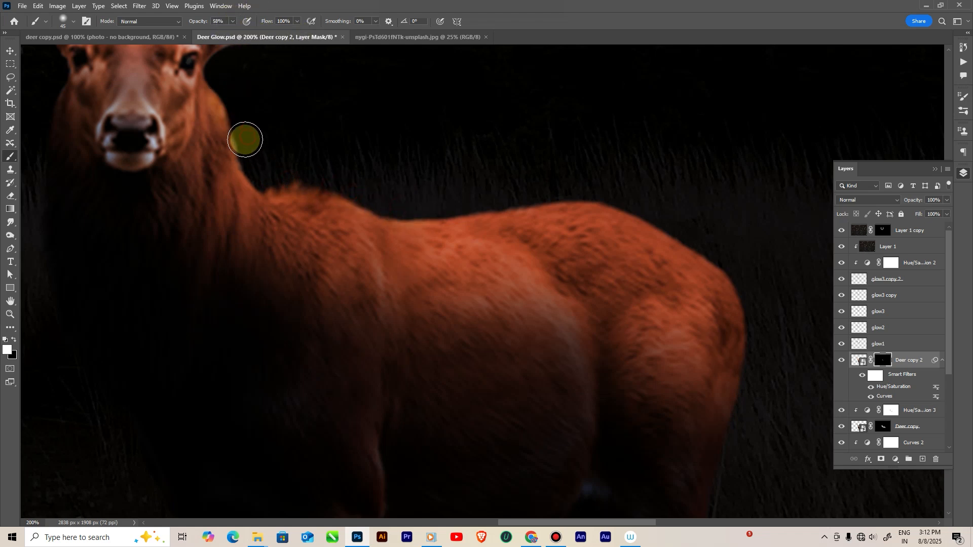
pyautogui.moveTo(267, 180)
pyautogui.mouseDown()
pyautogui.moveTo(322, 178)
pyautogui.moveTo(382, 203)
pyautogui.moveTo(440, 206)
pyautogui.moveTo(577, 188)
pyautogui.moveTo(667, 217)
pyautogui.mouseUp()
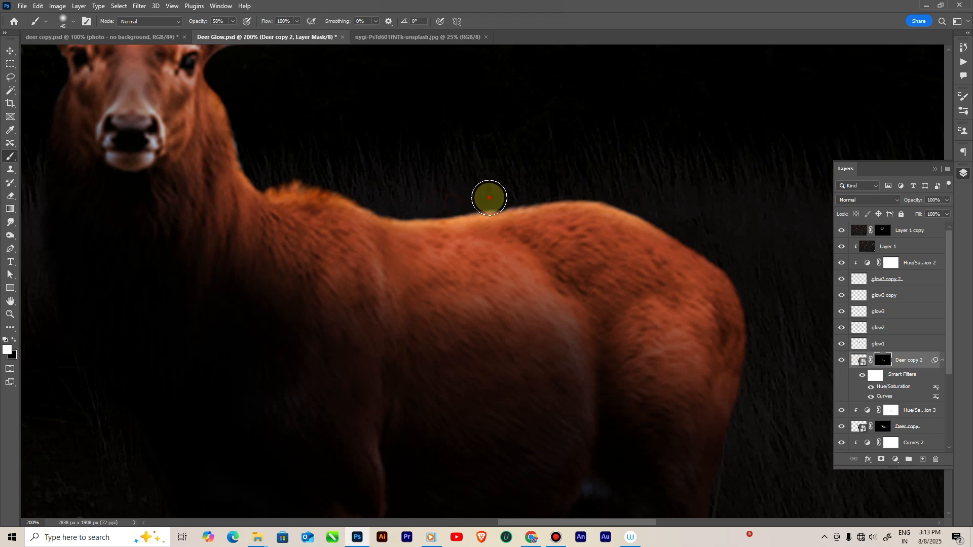
pyautogui.press('x')
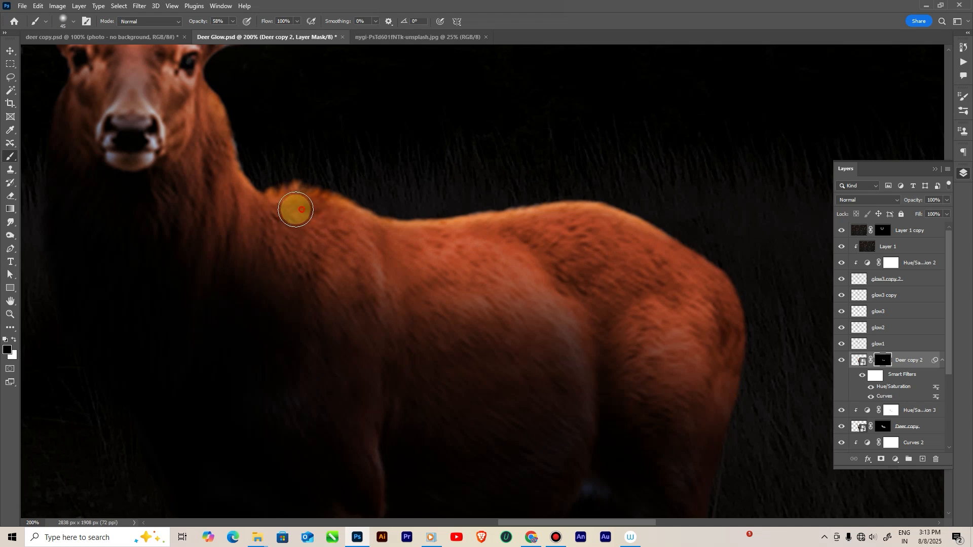
pyautogui.hotkey('ctrl', '0')
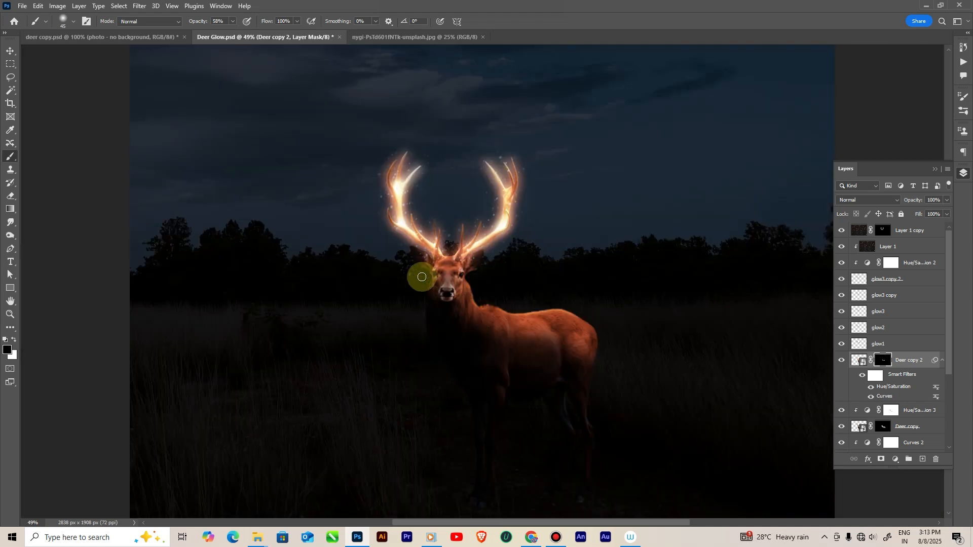
# Set the Saturation of Deer copy 2's Hue/Saturation smart filter to +92
pyautogui.doubleClick(893, 387)
pyautogui.moveTo(632, 188); pyautogui.dragTo(640, 189)
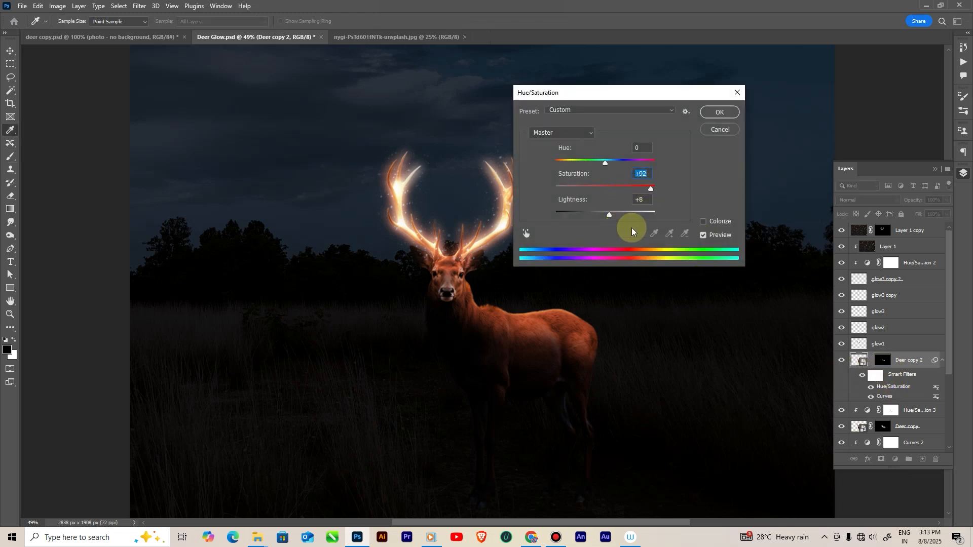
pyautogui.click(715, 112)
pyautogui.press('b')
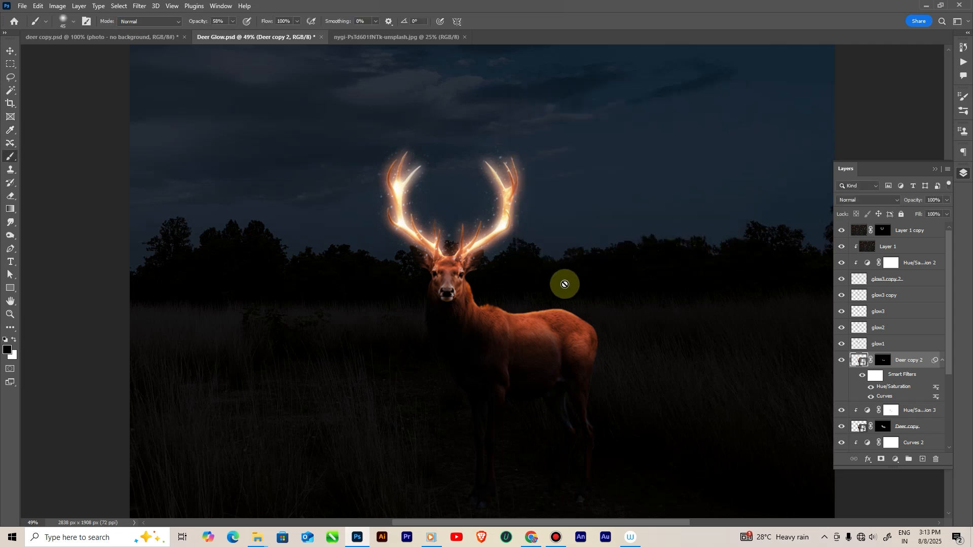
# Paint black on the Curves 1 mask around the deer's hooves with a flattened soft 400 px brush at 22% opacity
pyautogui.hotkey('ctrl', '-')
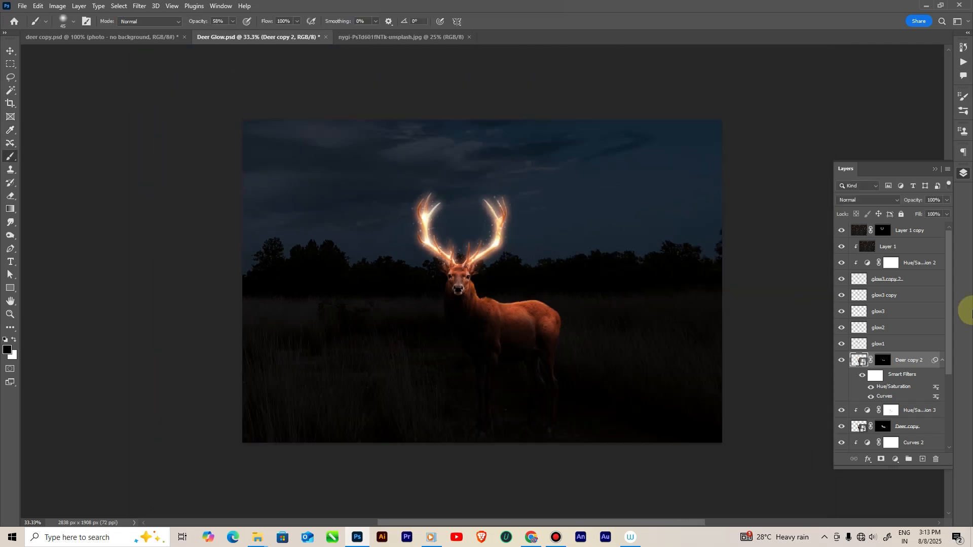
pyautogui.moveTo(949, 314); pyautogui.dragTo(944, 405)
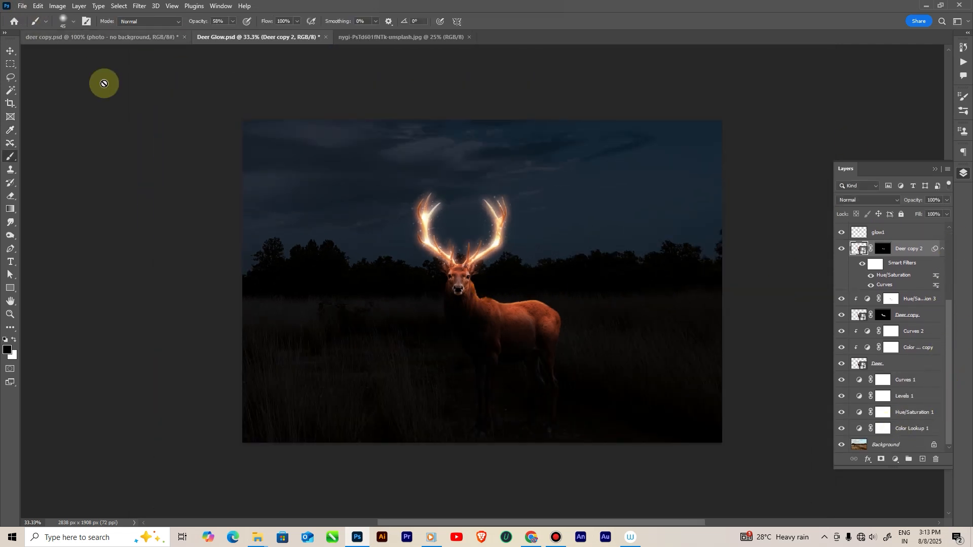
pyautogui.click(64, 21)
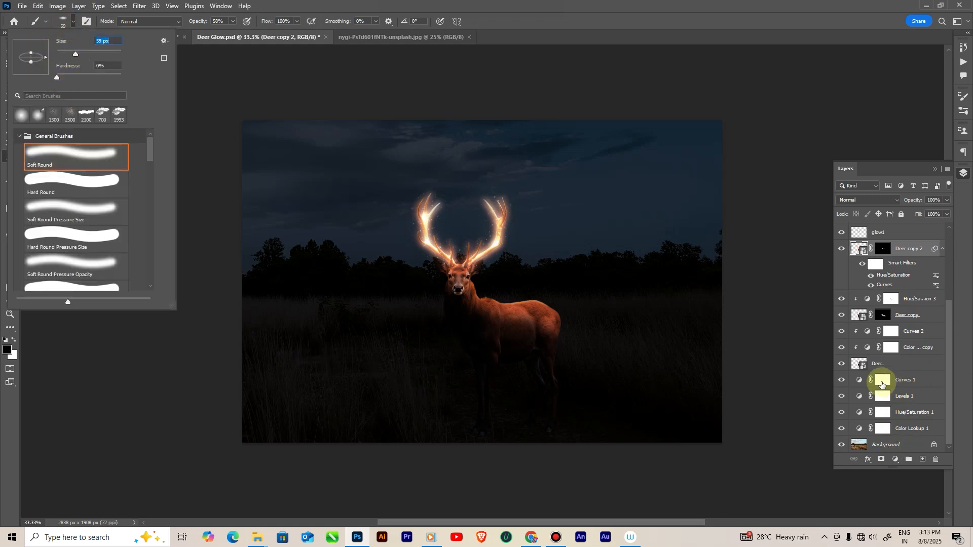
pyautogui.click(882, 380)
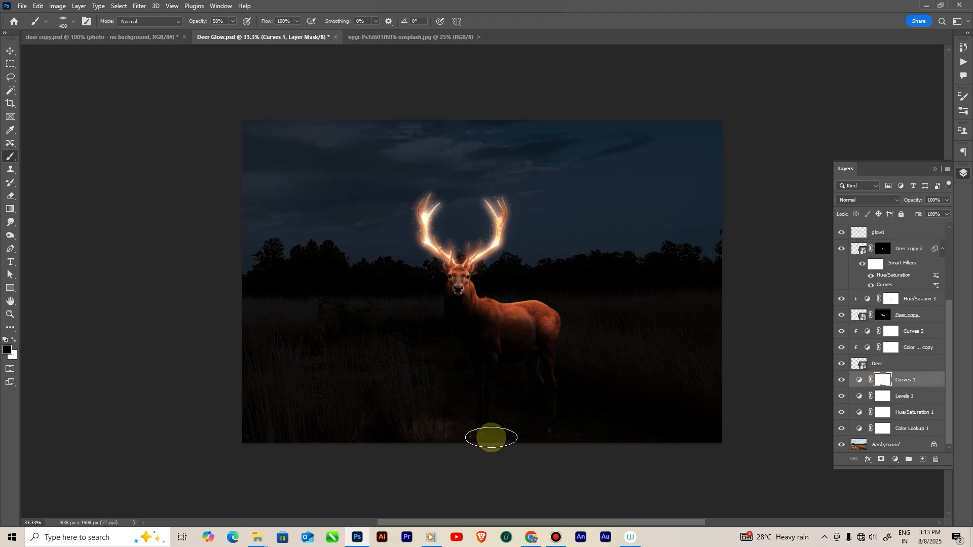
pyautogui.moveTo(226, 32); pyautogui.dragTo(215, 32)
pyautogui.moveTo(478, 436); pyautogui.dragTo(569, 428)
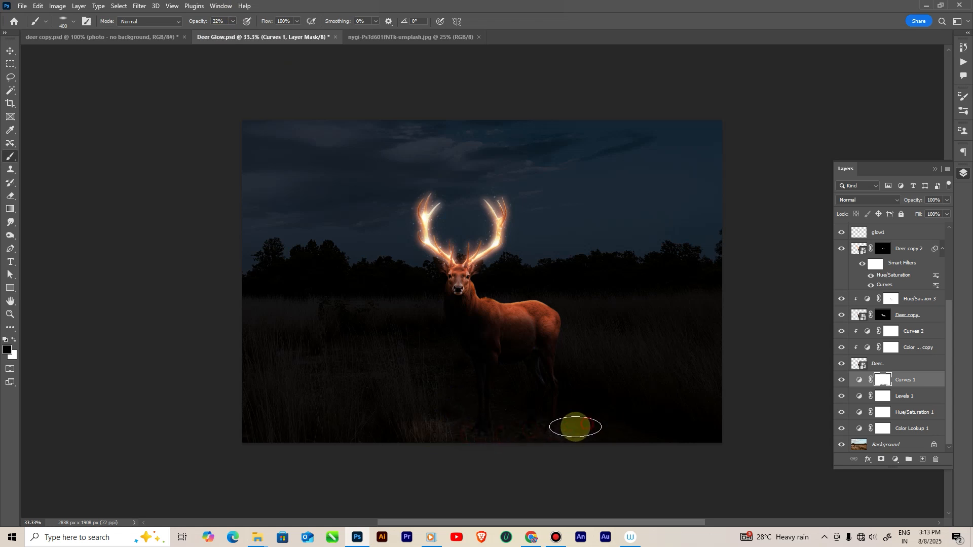
# Paint black around the hooves on the Levels 1, Hue/Saturation 1 and Color Lookup 1 masks to light the ground
pyautogui.click(882, 395)
pyautogui.moveTo(457, 430); pyautogui.dragTo(610, 428)
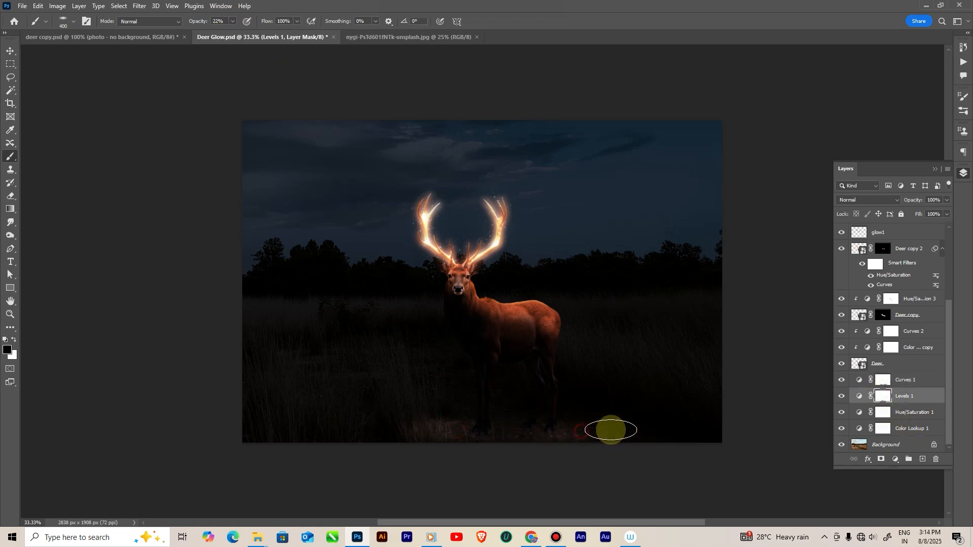
pyautogui.click(888, 415)
pyautogui.moveTo(454, 427); pyautogui.dragTo(604, 434)
pyautogui.click(883, 428)
pyautogui.moveTo(492, 430)
pyautogui.mouseDown()
pyautogui.moveTo(472, 427)
pyautogui.moveTo(582, 424)
pyautogui.moveTo(487, 421)
pyautogui.moveTo(437, 434)
pyautogui.moveTo(588, 434)
pyautogui.moveTo(462, 426)
pyautogui.moveTo(559, 434)
pyautogui.moveTo(547, 420)
pyautogui.moveTo(572, 438)
pyautogui.moveTo(567, 446)
pyautogui.moveTo(664, 457)
pyautogui.mouseUp()
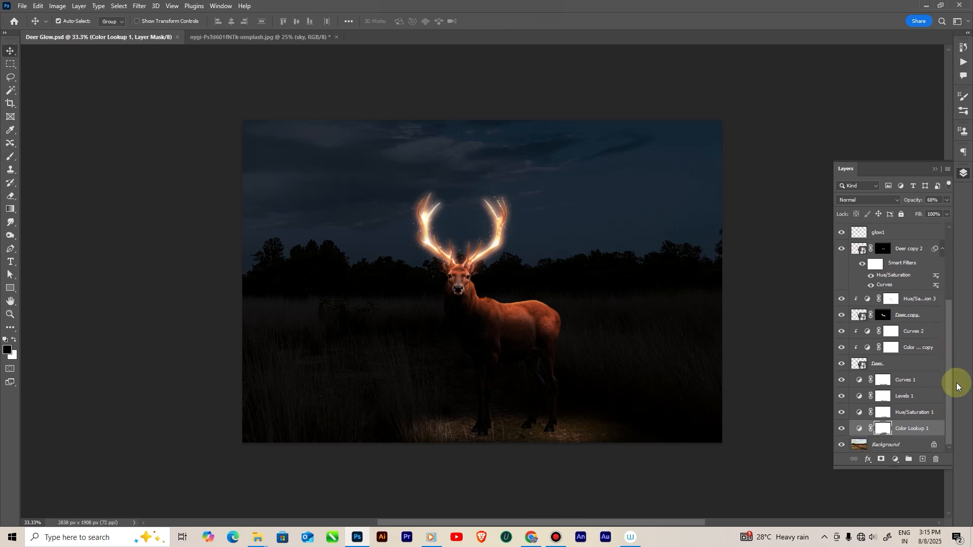
# Bring the sky layer from the unsplash file into Deer Glow.psd above Color Lookup 1 and scale it to 53.37% over the existing sky
pyautogui.click(260, 37)
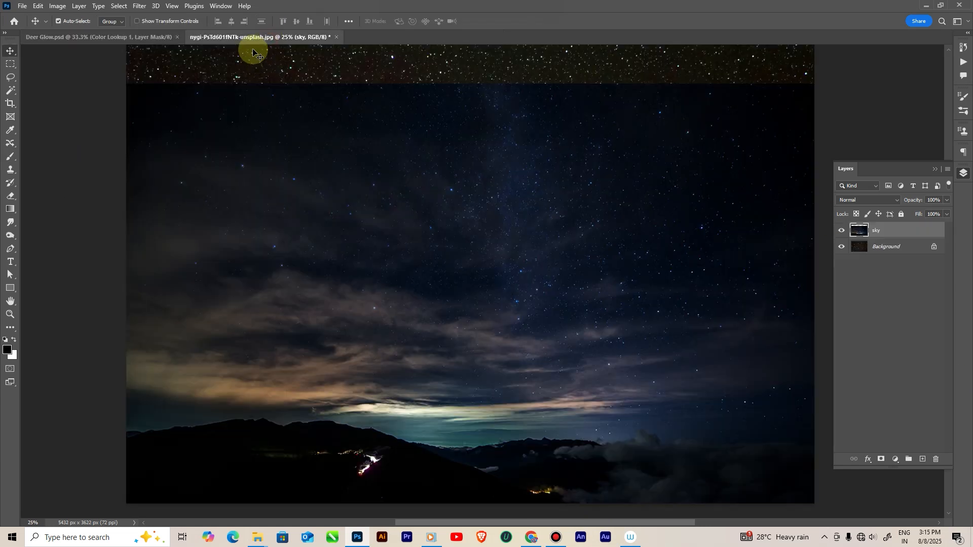
pyautogui.moveTo(880, 229); pyautogui.dragTo(433, 274)
pyautogui.hotkey('ctrl', 't')
pyautogui.hotkey('ctrl', '-')
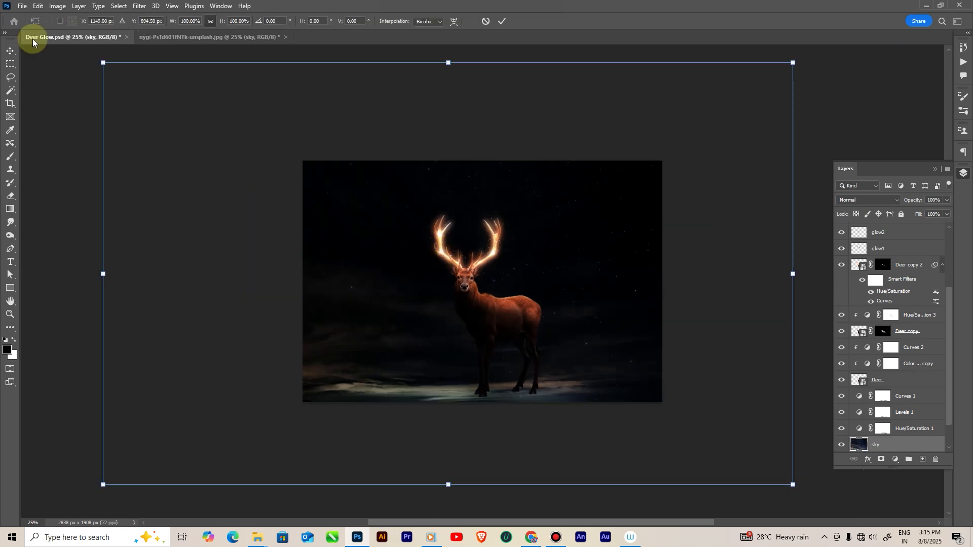
pyautogui.moveTo(102, 64); pyautogui.dragTo(438, 284)
pyautogui.moveTo(625, 352); pyautogui.dragTo(494, 229)
pyautogui.moveTo(660, 359); pyautogui.dragTo(670, 365)
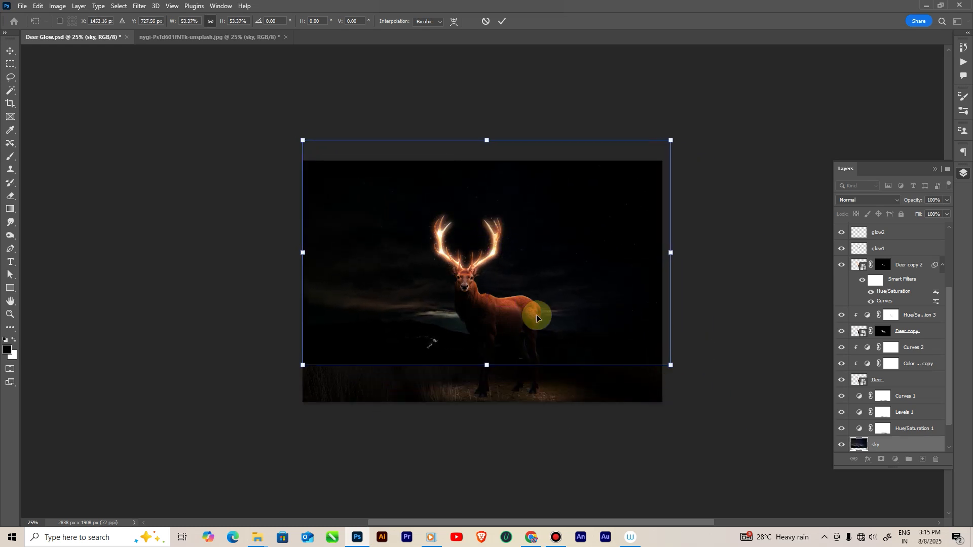
pyautogui.moveTo(325, 246); pyautogui.dragTo(325, 254)
pyautogui.press('Return')
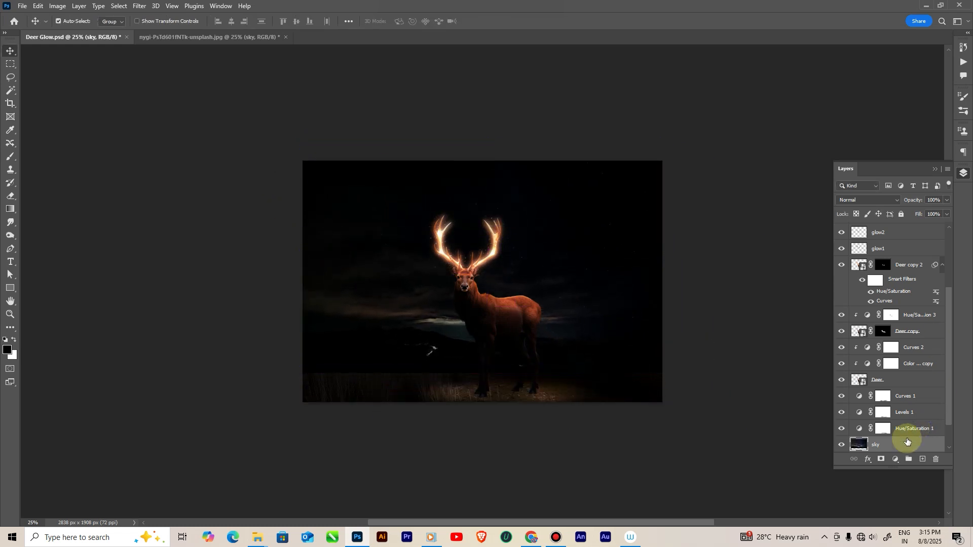
# Add a layer mask to the sky layer and fade its lower part into the field with a vertical black-to-white gradient
pyautogui.scroll(-2, 881, 439)
pyautogui.click(882, 462)
pyautogui.click(10, 209)
pyautogui.moveTo(410, 283); pyautogui.dragTo(407, 235)
pyautogui.moveTo(411, 333); pyautogui.dragTo(409, 270)
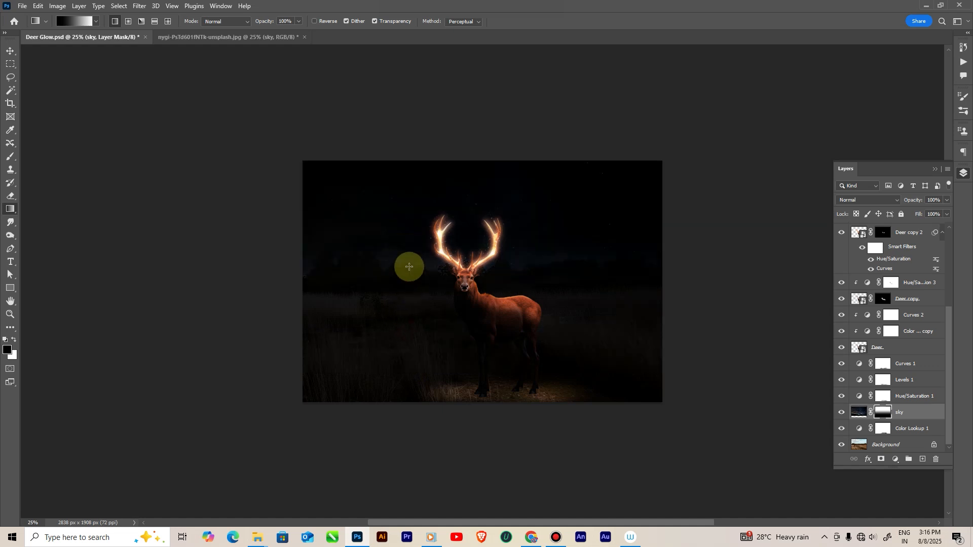
pyautogui.click(9, 51)
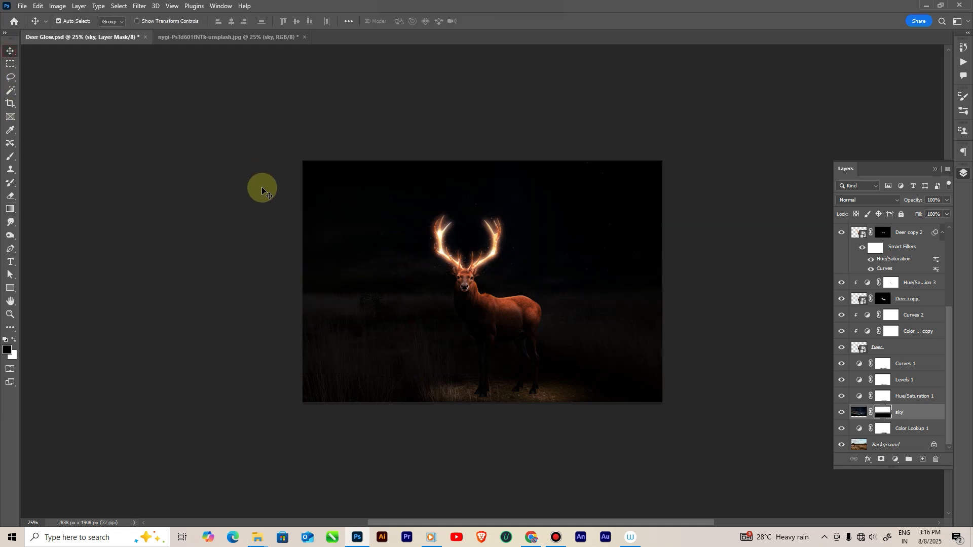
pyautogui.hotkey('ctrl', '0')
pyautogui.hotkey('ctrl', '-')
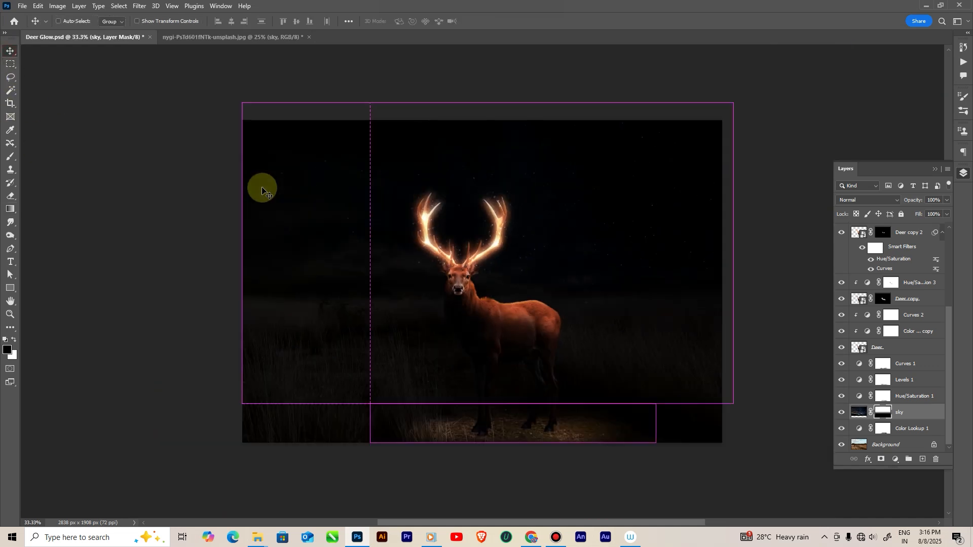